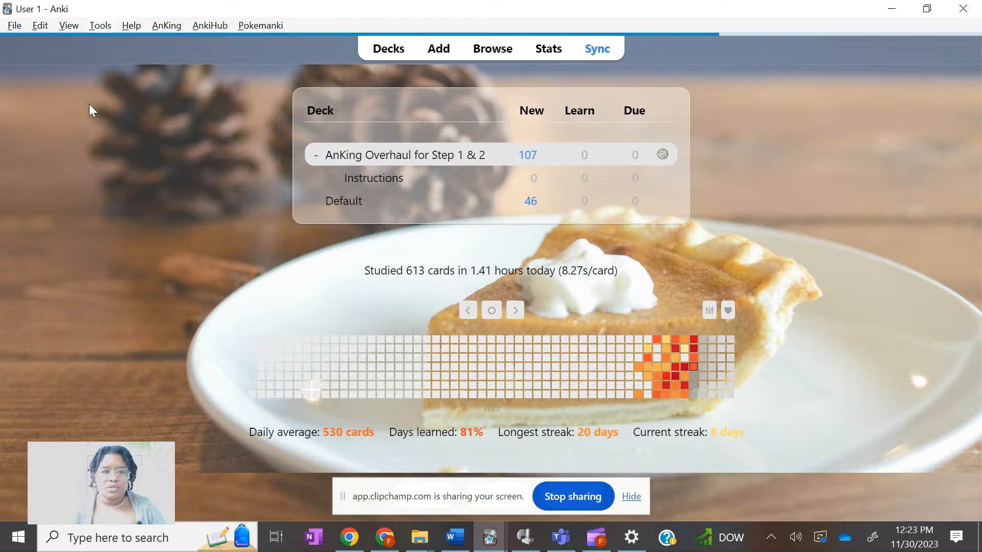
Open Anki's preferences and review the answer key shortcuts on the Review tab
{"action": "left_click", "coordinate": [134, 184]}
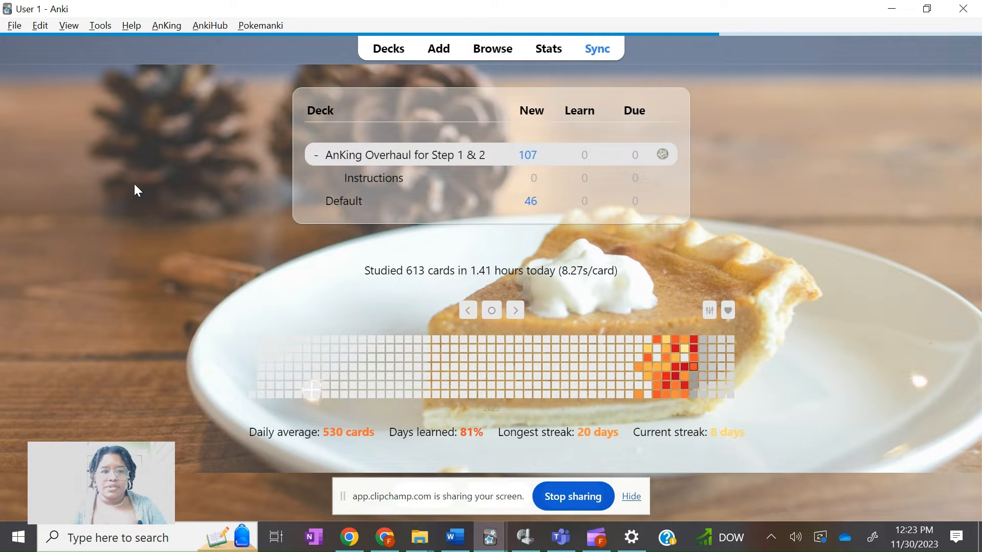
{"action": "left_click", "coordinate": [100, 26]}
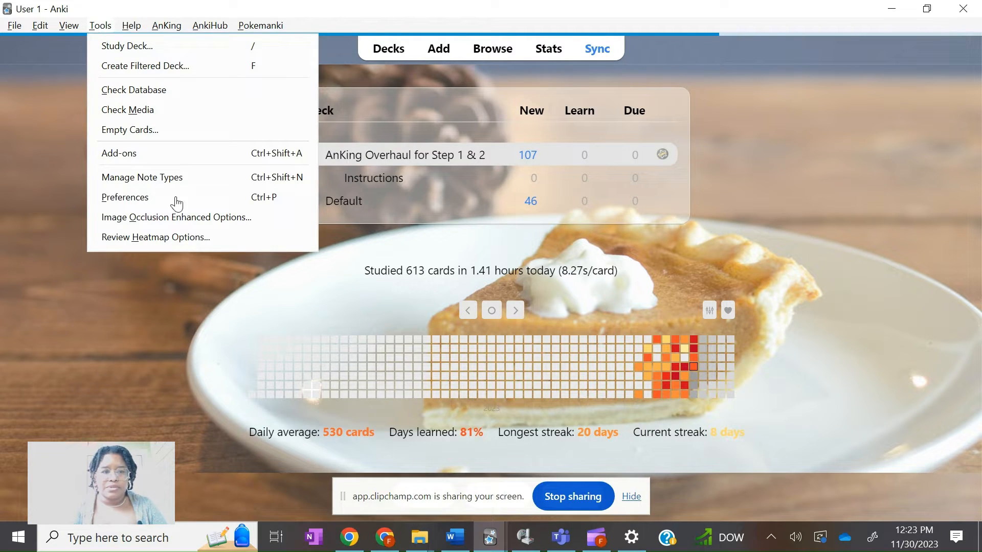
{"action": "left_click", "coordinate": [204, 203]}
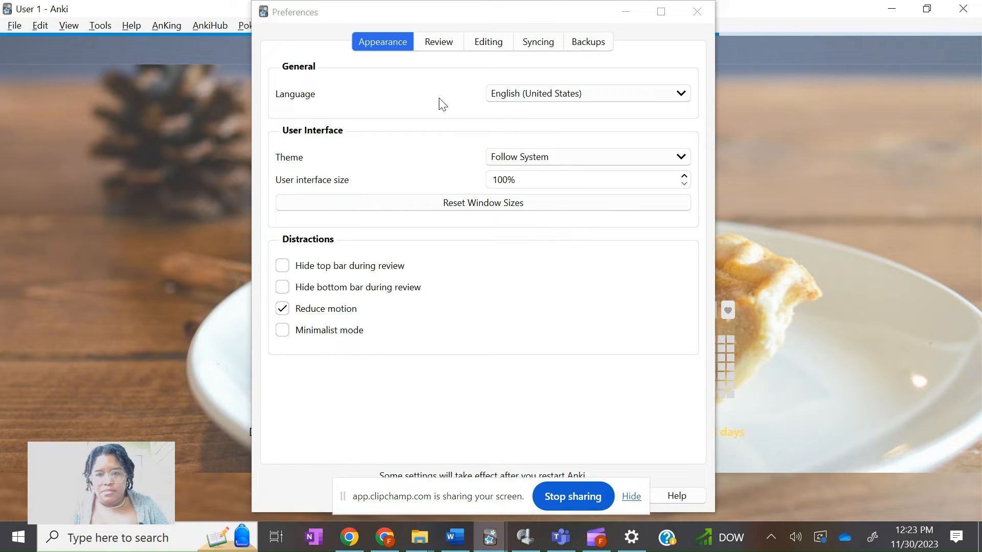
{"action": "left_click", "coordinate": [436, 43]}
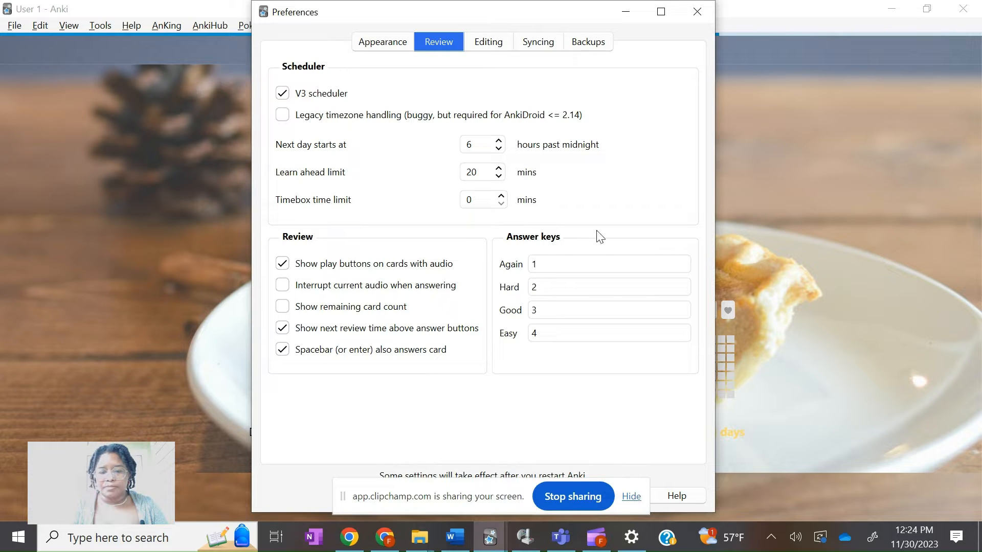
Switch to the Word setup directions and scroll through them to the remote settings diagram
{"action": "left_click", "coordinate": [461, 549]}
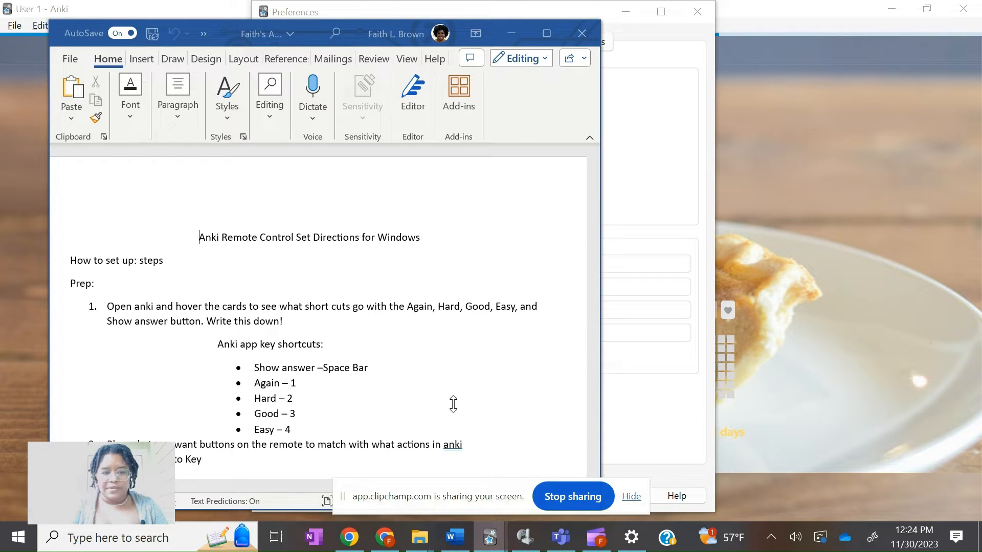
{"action": "scroll", "coordinate": [454, 404], "scroll_direction": "down", "scroll_amount": 2}
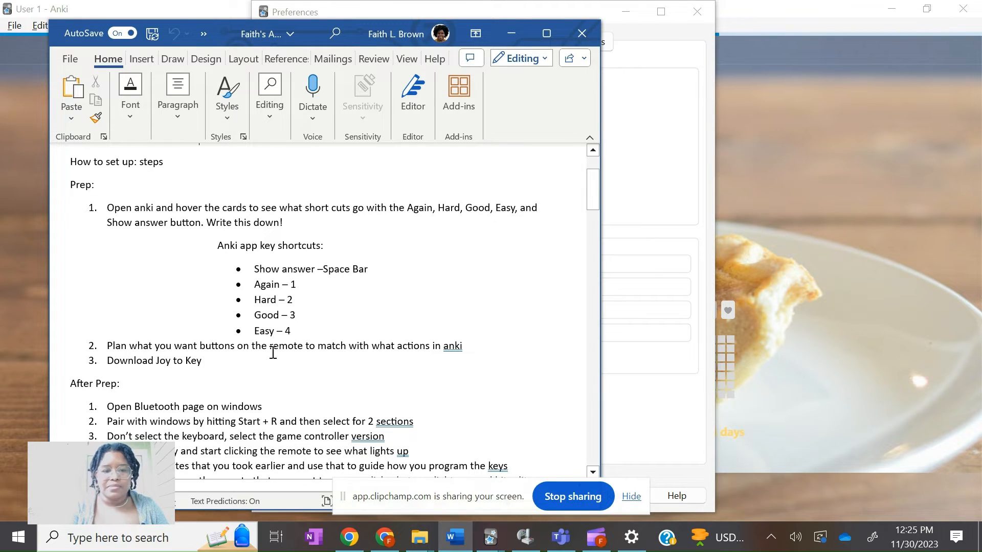
{"action": "scroll", "coordinate": [256, 381], "scroll_direction": "down", "scroll_amount": 7}
{"action": "scroll", "coordinate": [255, 381], "scroll_direction": "down", "scroll_amount": 10}
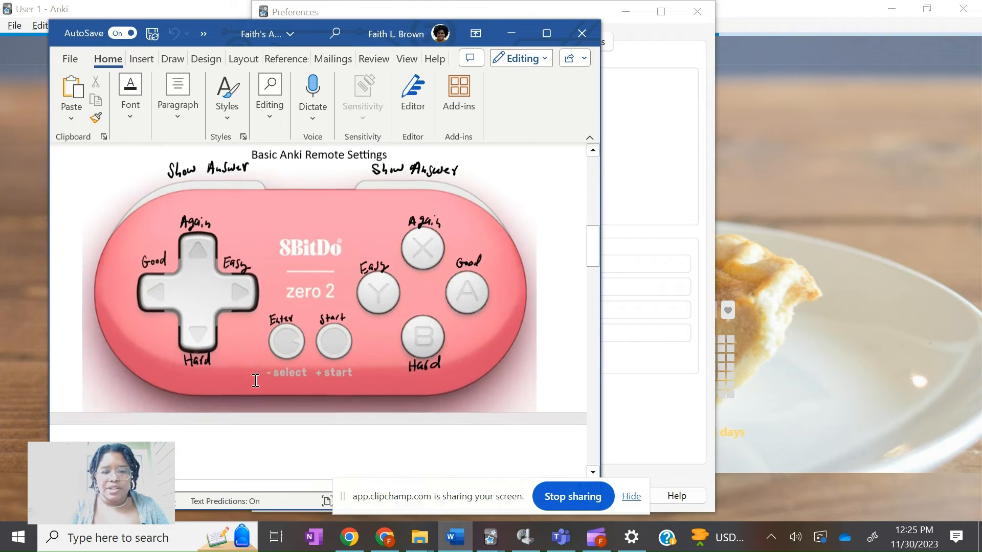
{"action": "scroll", "coordinate": [255, 381], "scroll_direction": "down", "scroll_amount": 1}
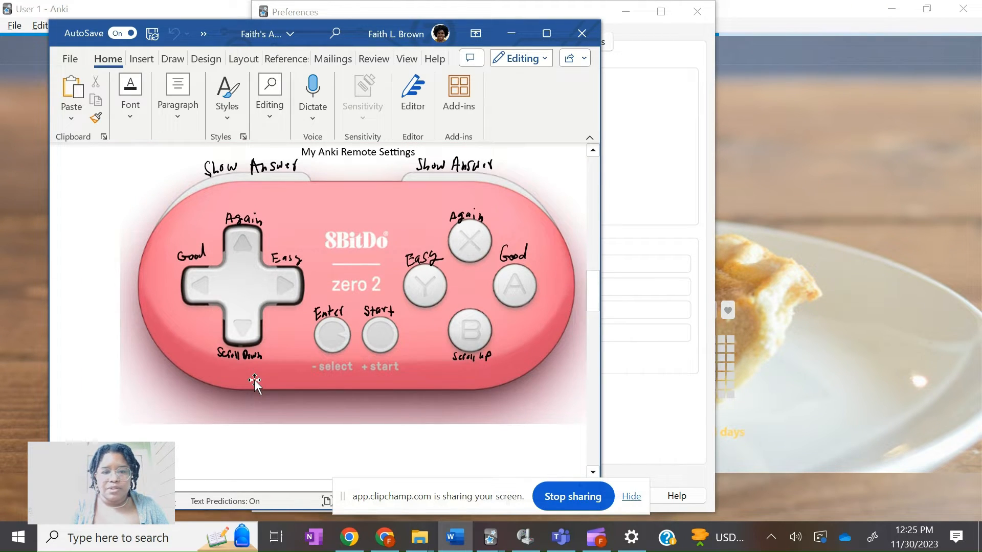
{"action": "scroll", "coordinate": [254, 381], "scroll_direction": "up", "scroll_amount": 1}
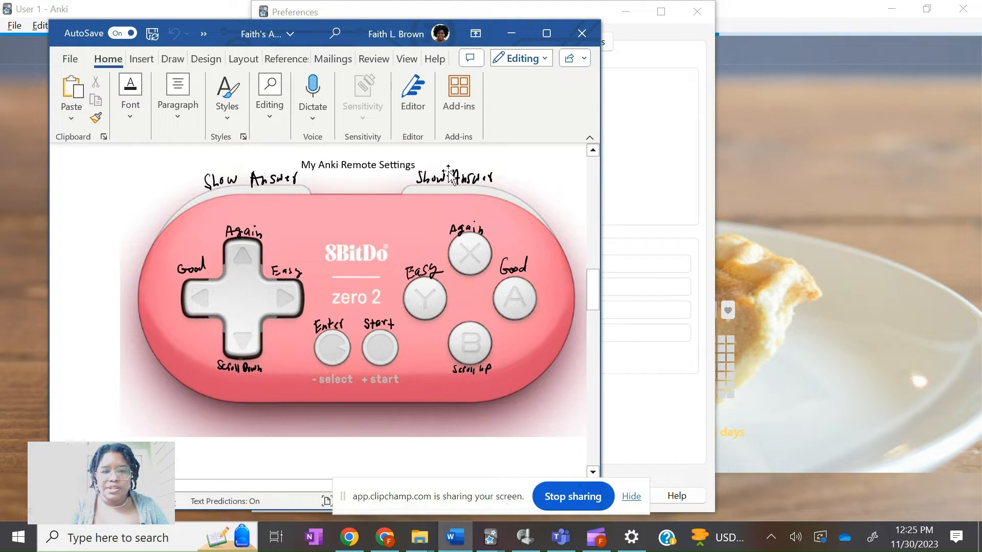
{"action": "left_click", "coordinate": [547, 33]}
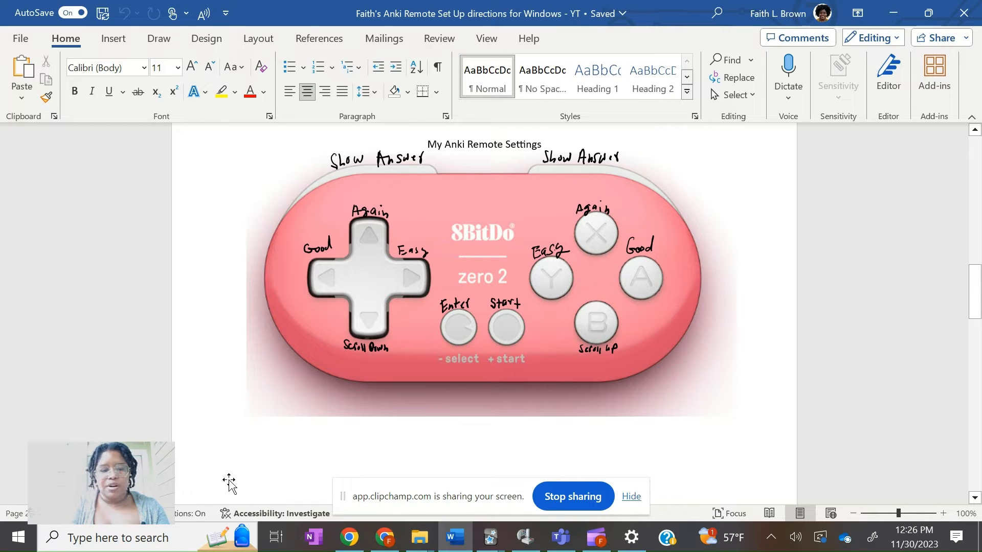
Search for and open the Bluetooth and other devices settings
{"action": "left_click", "coordinate": [146, 538]}
{"action": "type", "text": "blue"}
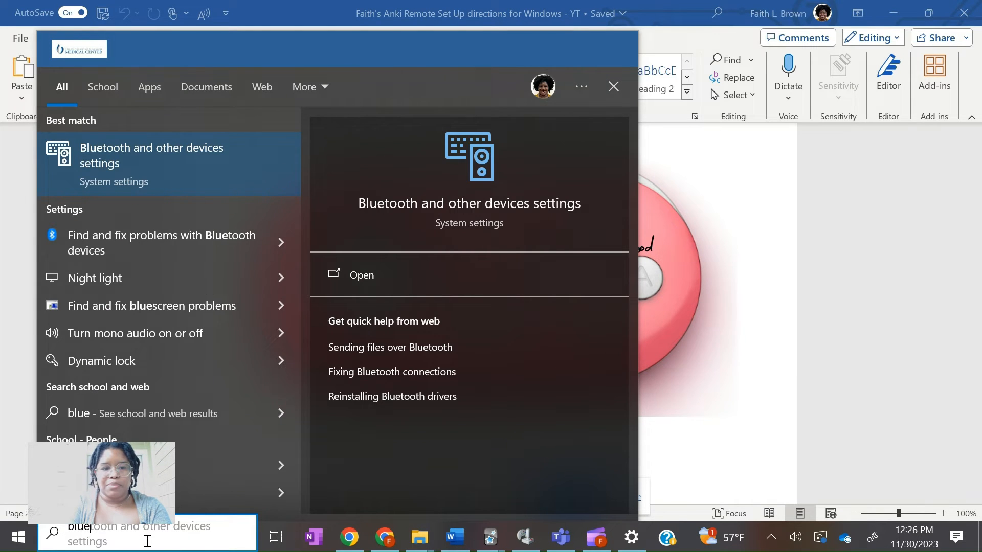
{"action": "key", "text": "Return"}
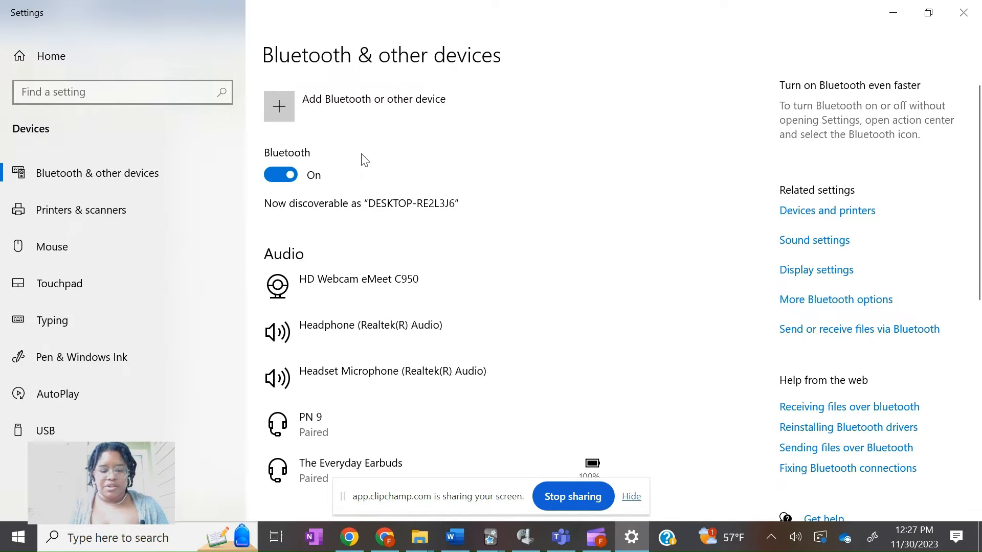
Add a new Bluetooth device and pair the 8BitDo Zero 2 gamepad
{"action": "left_click", "coordinate": [280, 111]}
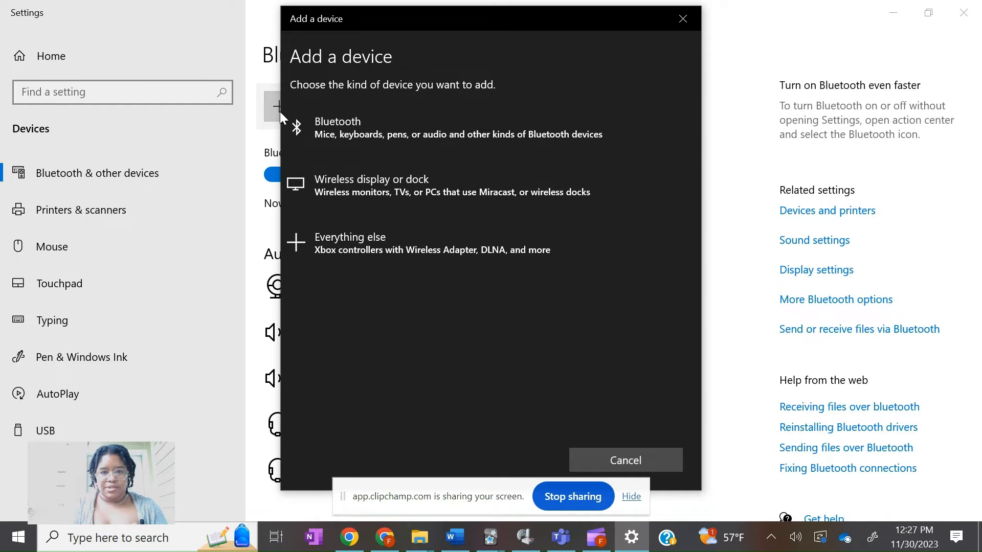
{"action": "left_click", "coordinate": [349, 134]}
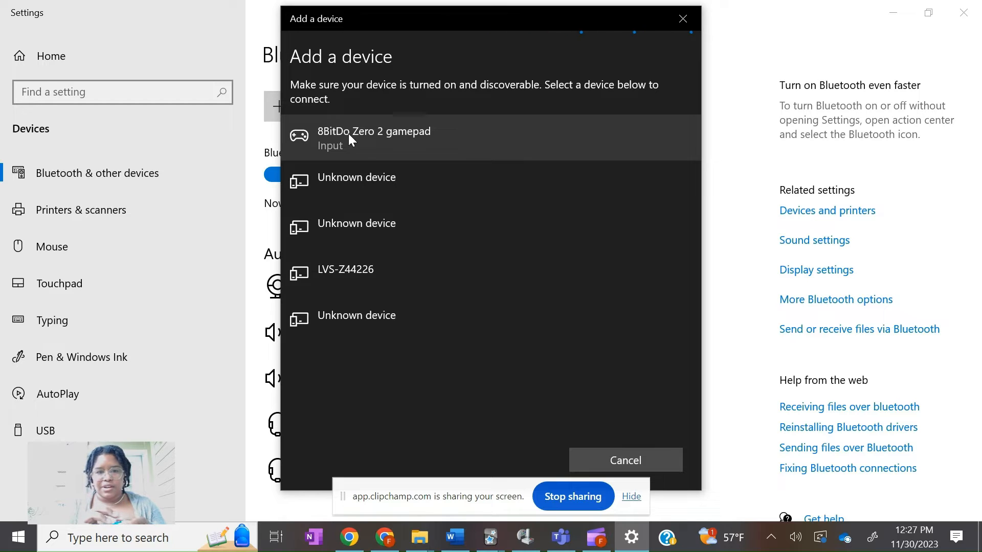
{"action": "left_click", "coordinate": [390, 139]}
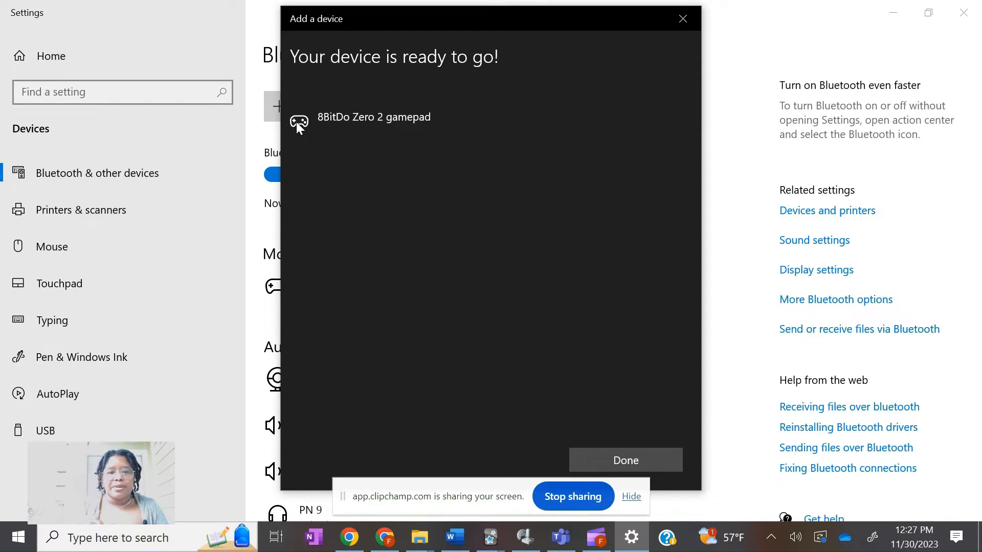
{"action": "left_click", "coordinate": [619, 460]}
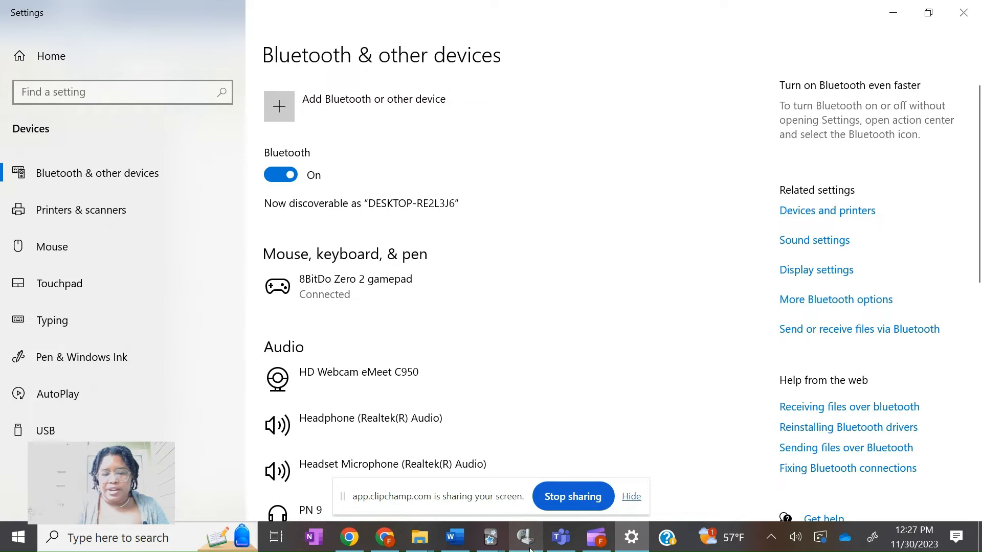
Switch to JoyToKey and create a new profile named with the user's first name followed by "Blue Anki Remote"
{"action": "mouse_move", "coordinate": [531, 549]}
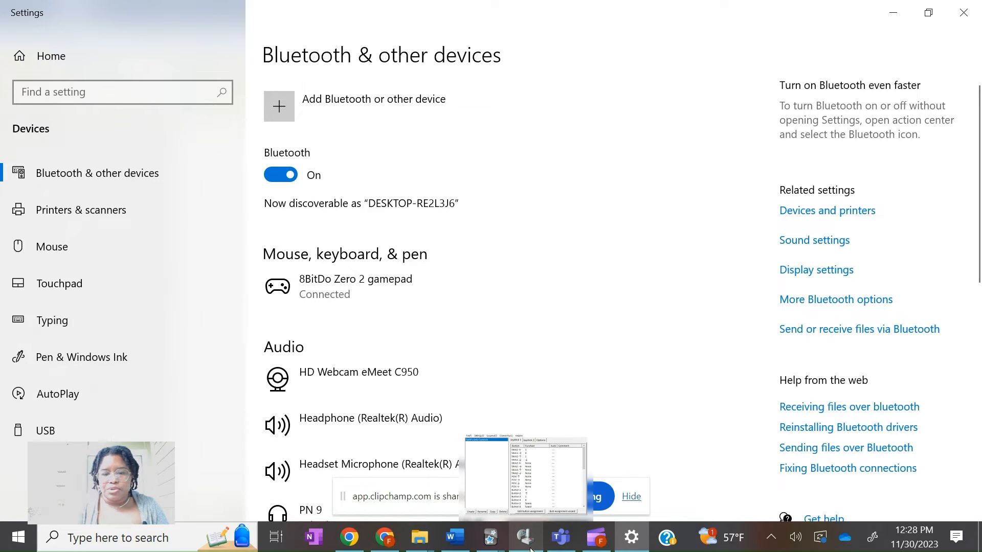
{"action": "left_click", "coordinate": [481, 445]}
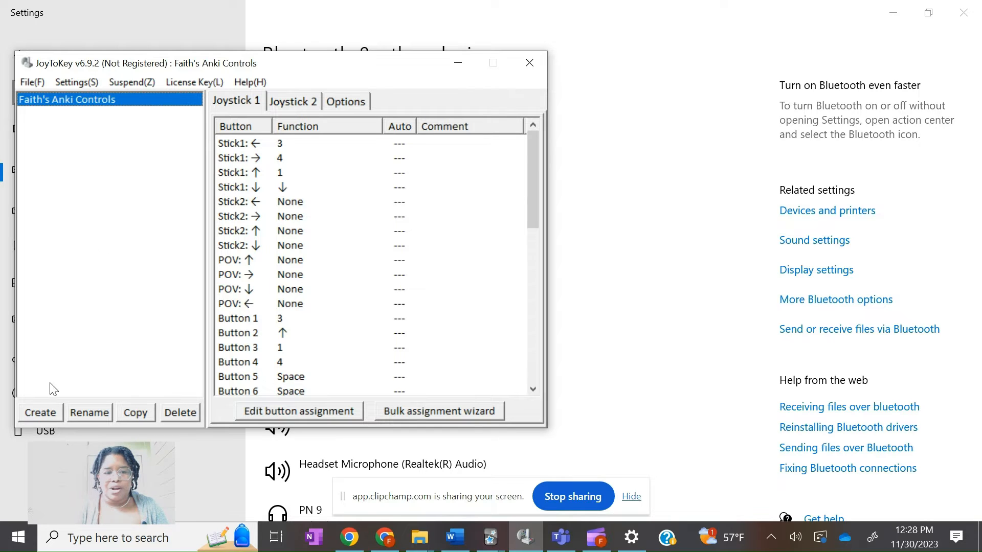
{"action": "left_click", "coordinate": [44, 412]}
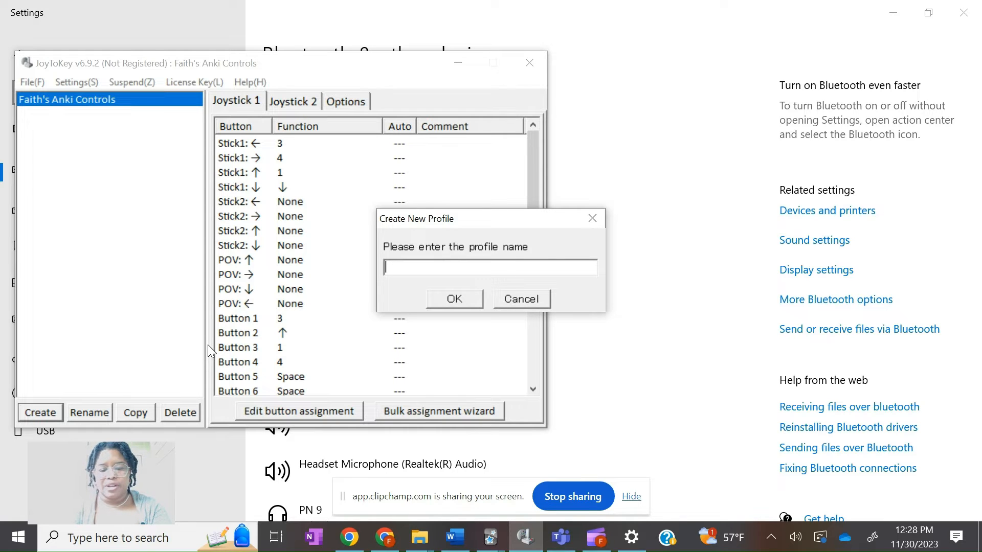
{"action": "type", "text": "Faith's Blue A"}
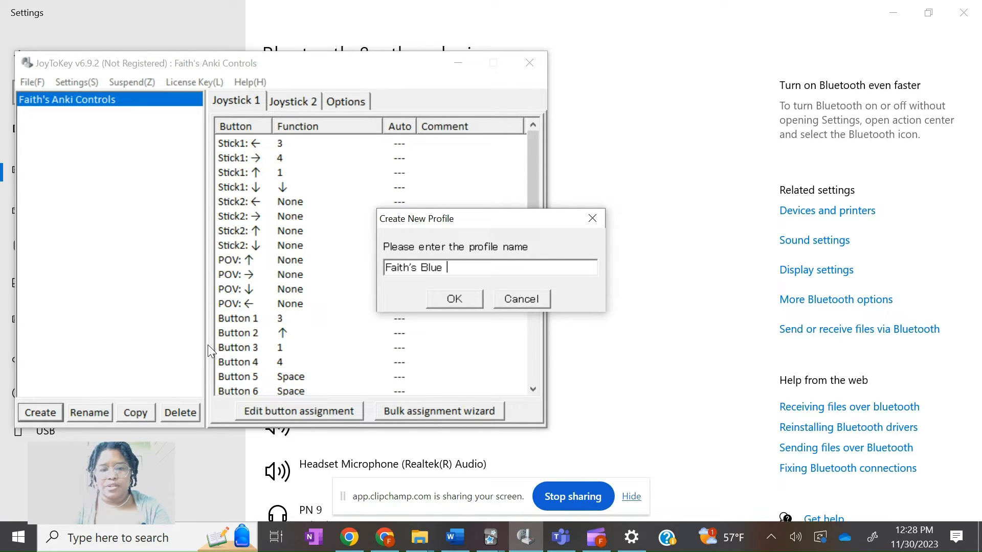
{"action": "type", "text": "nki Remote"}
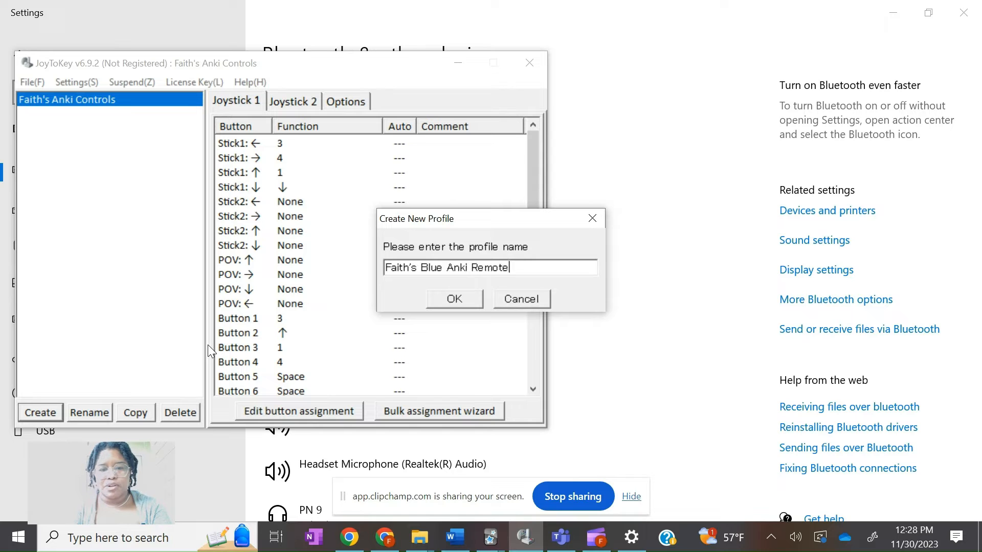
{"action": "left_click", "coordinate": [453, 297]}
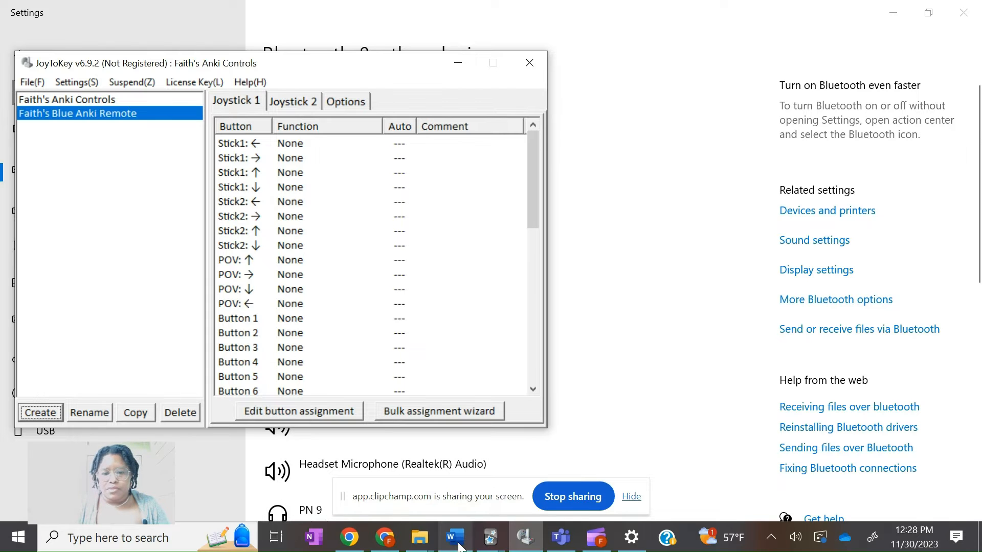
Place the Word directions beside JoyToKey and scroll to the setup steps
{"action": "mouse_move", "coordinate": [459, 547]}
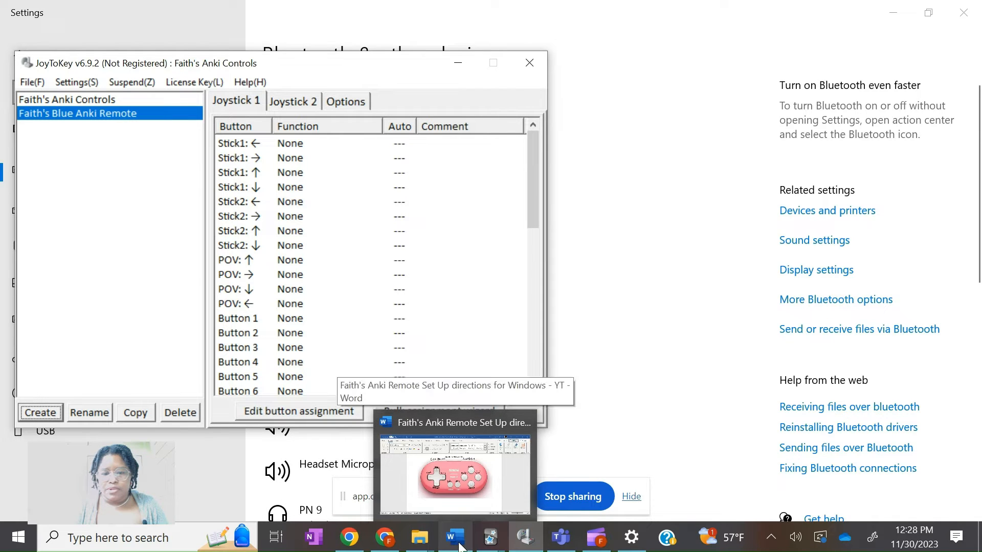
{"action": "left_click", "coordinate": [460, 545]}
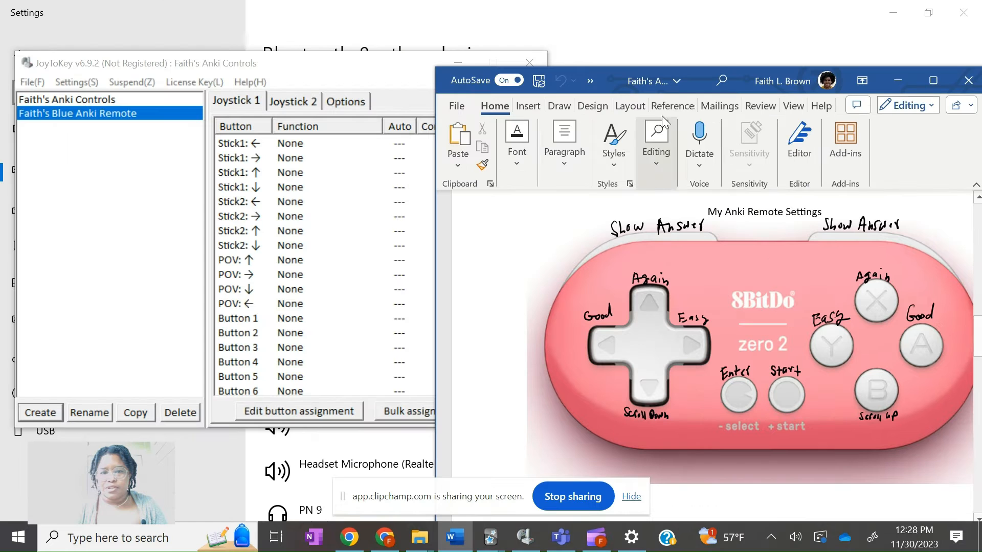
{"action": "left_click_drag", "start_coordinate": [697, 81], "coordinate": [981, 123]}
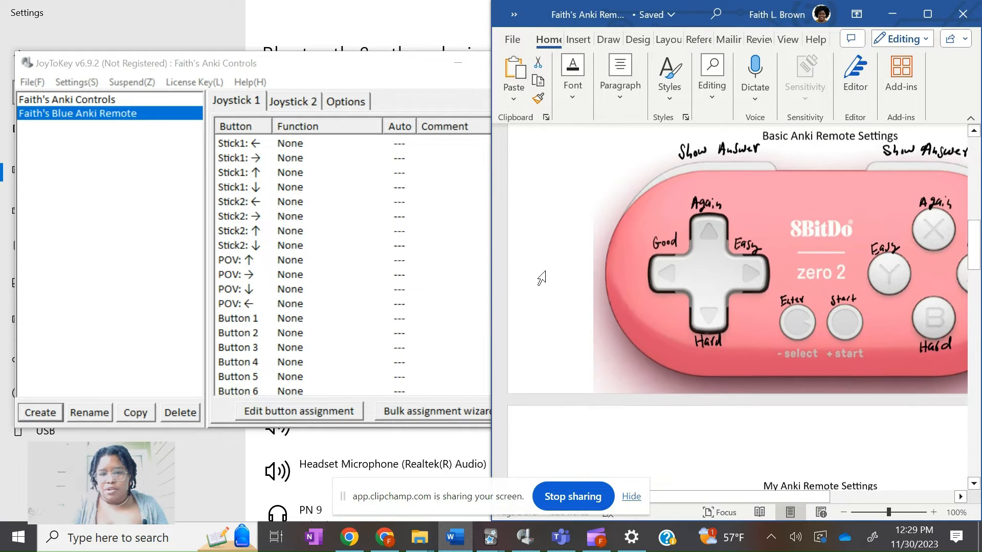
{"action": "scroll", "coordinate": [542, 279], "scroll_direction": "down", "scroll_amount": 4}
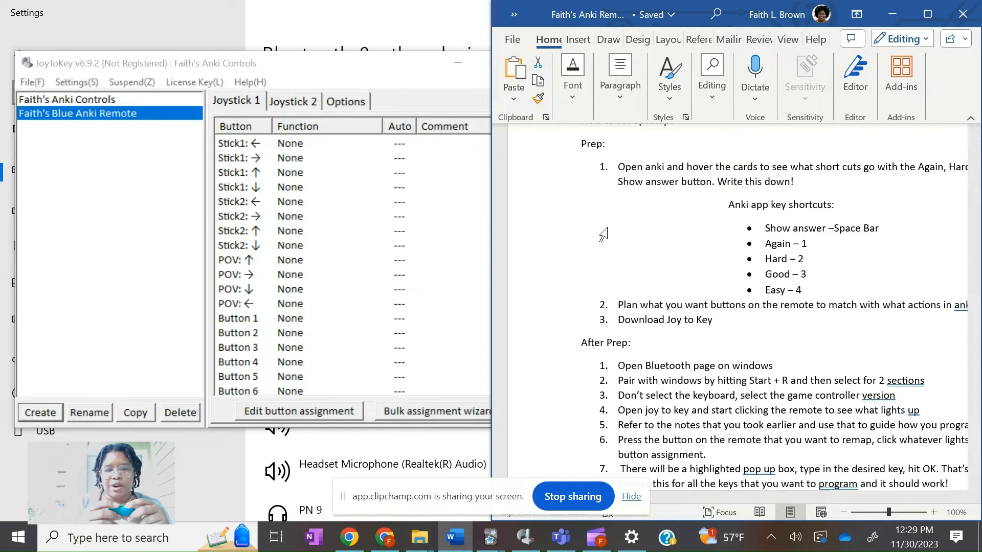
Assign the Space key to Button 5 on Joystick 1 of the new profile
{"action": "left_click", "coordinate": [346, 210]}
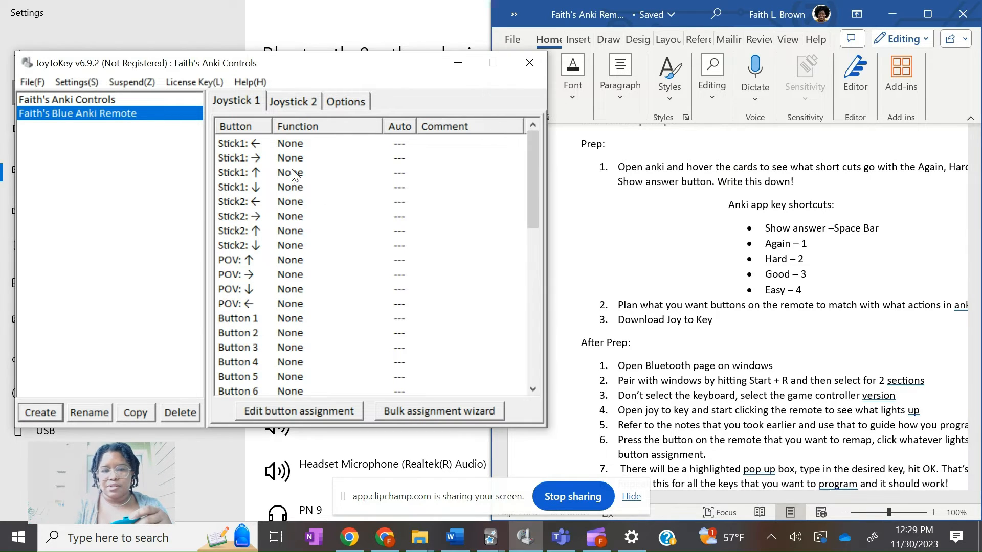
{"action": "left_click", "coordinate": [284, 146]}
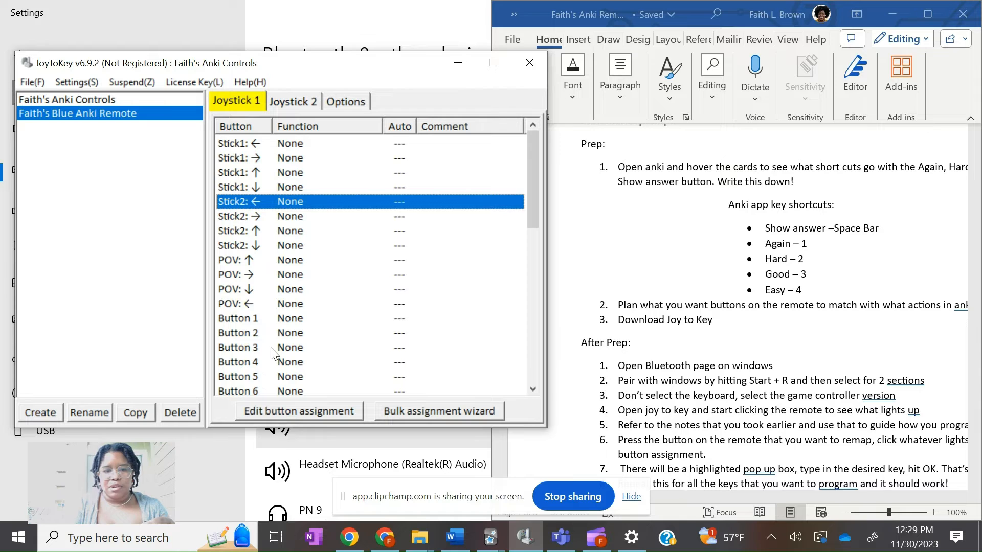
{"action": "left_click", "coordinate": [271, 377]}
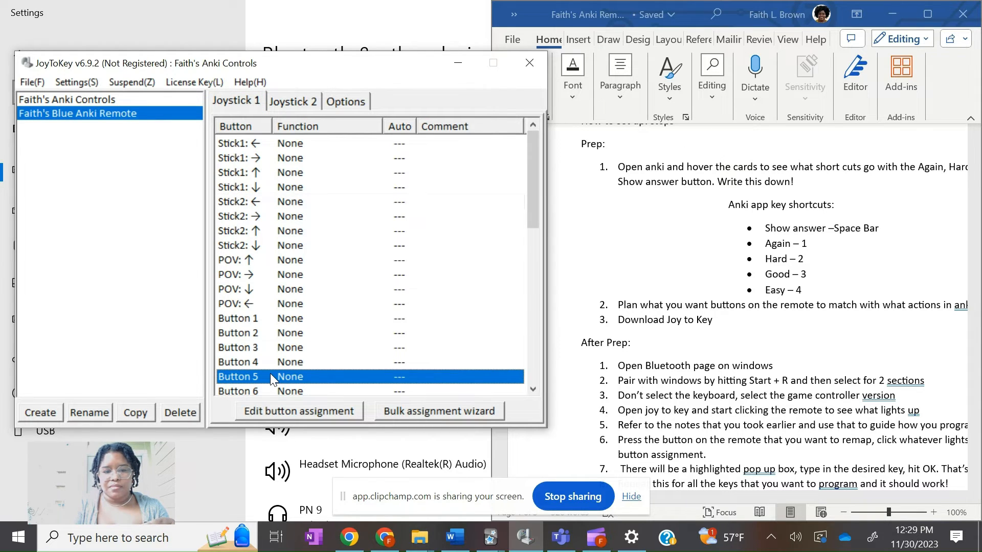
{"action": "double_click", "coordinate": [270, 376]}
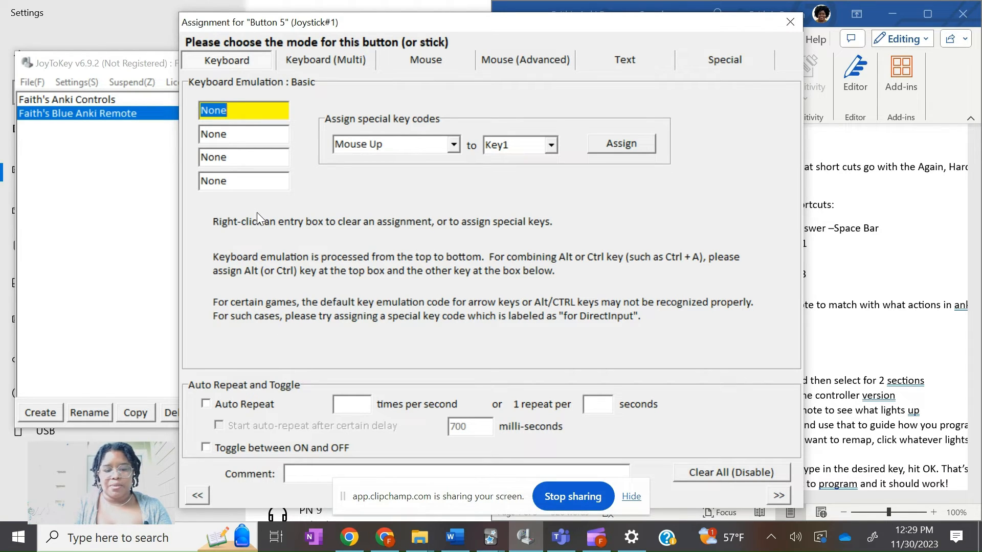
{"action": "key", "text": "space"}
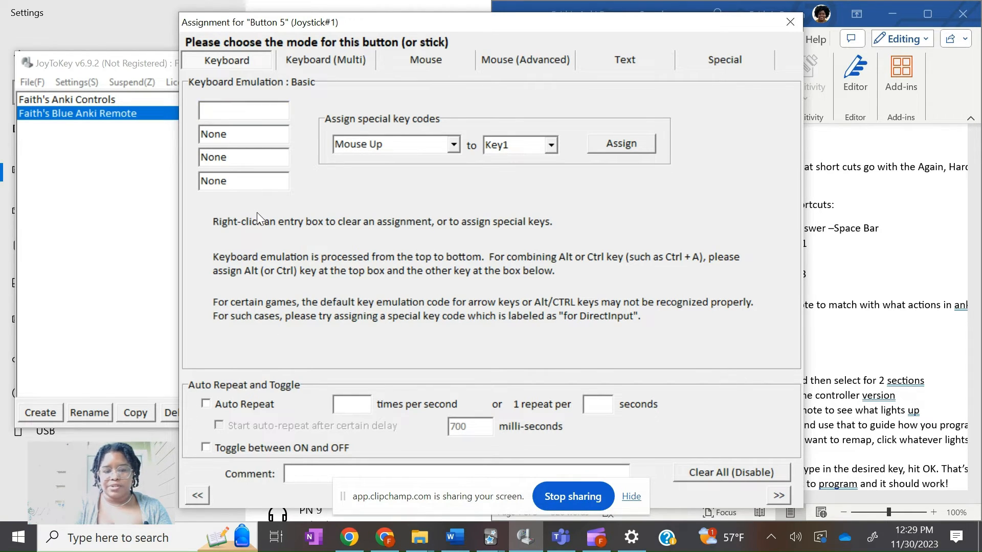
{"action": "key", "text": "space"}
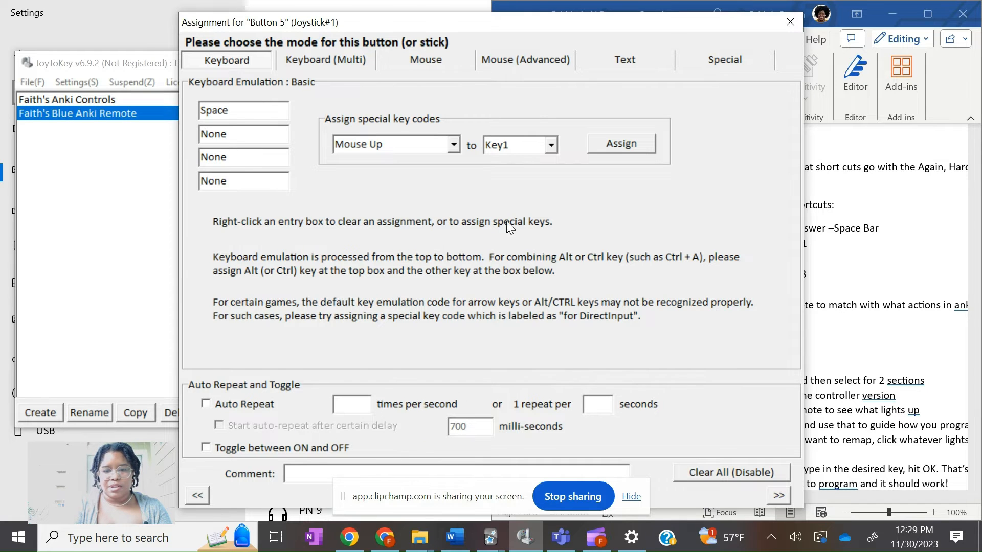
{"action": "left_click_drag", "start_coordinate": [590, 26], "coordinate": [455, 15]}
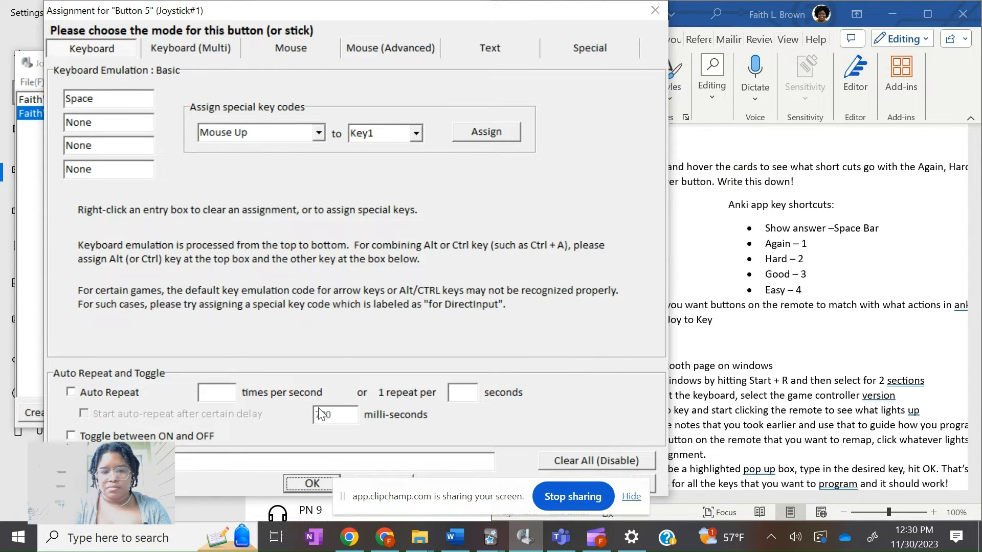
{"action": "left_click", "coordinate": [311, 484]}
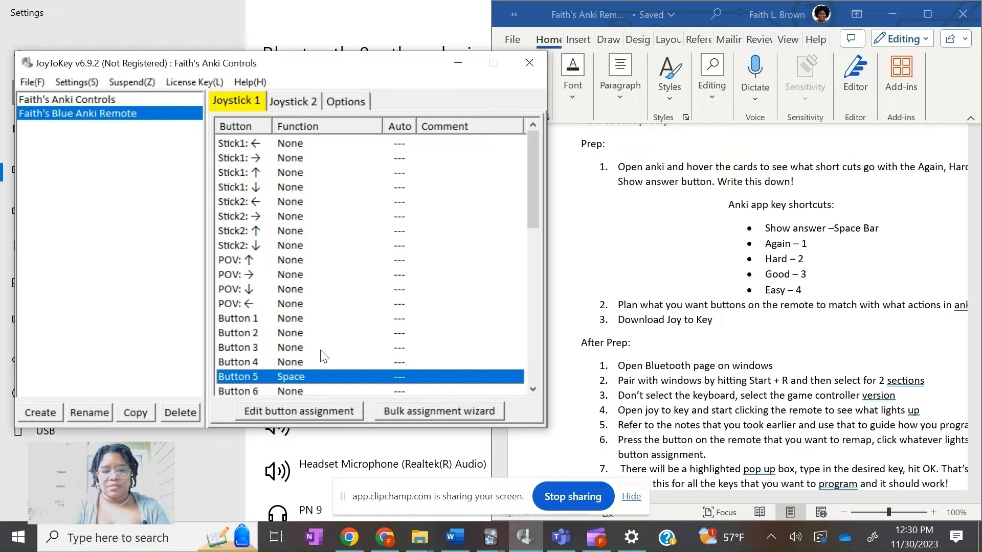
Assign the Space key to Button 6 on Joystick 1
{"action": "double_click", "coordinate": [309, 391]}
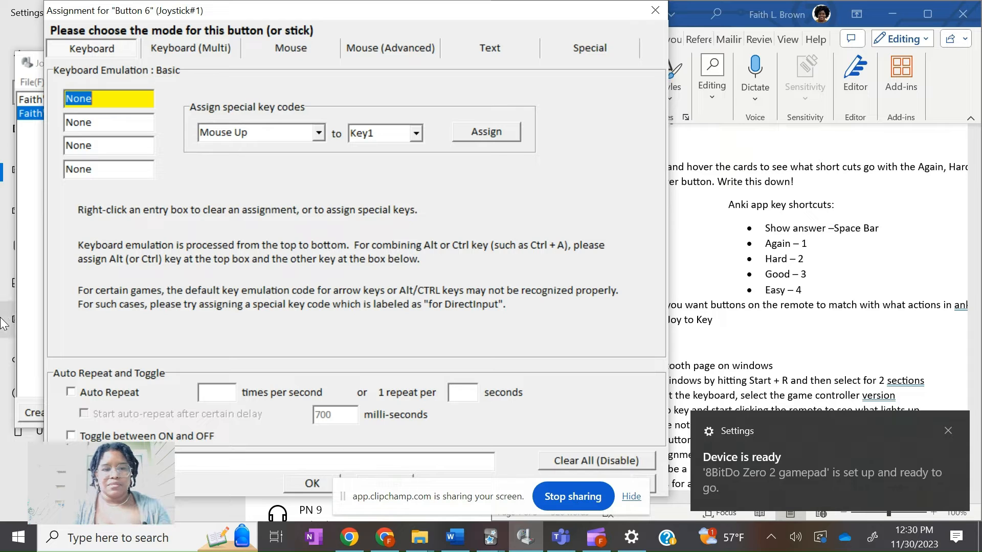
{"action": "key", "text": "space"}
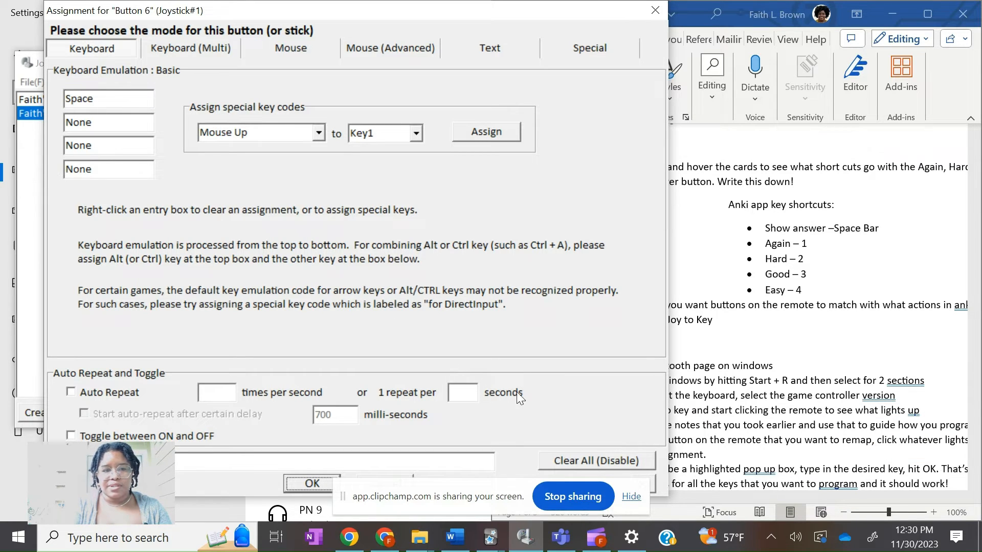
{"action": "left_click", "coordinate": [310, 483]}
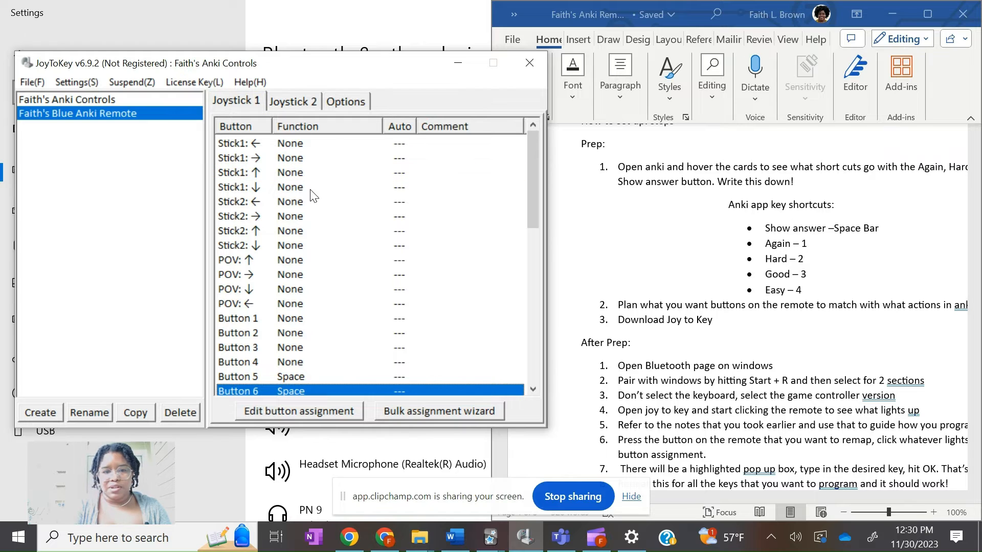
Assign the 1 key to Stick1 up on Joystick 1
{"action": "left_click", "coordinate": [306, 174]}
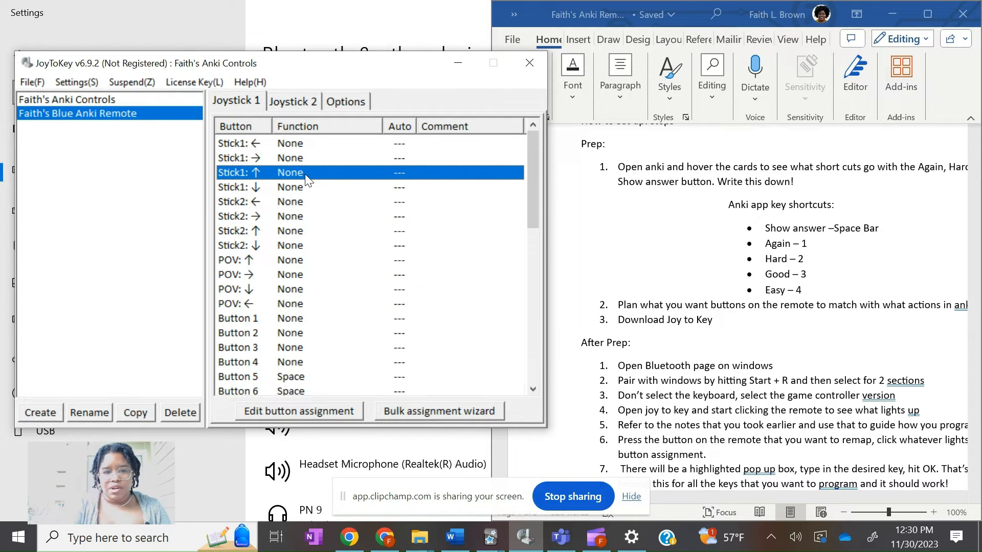
{"action": "double_click", "coordinate": [305, 174]}
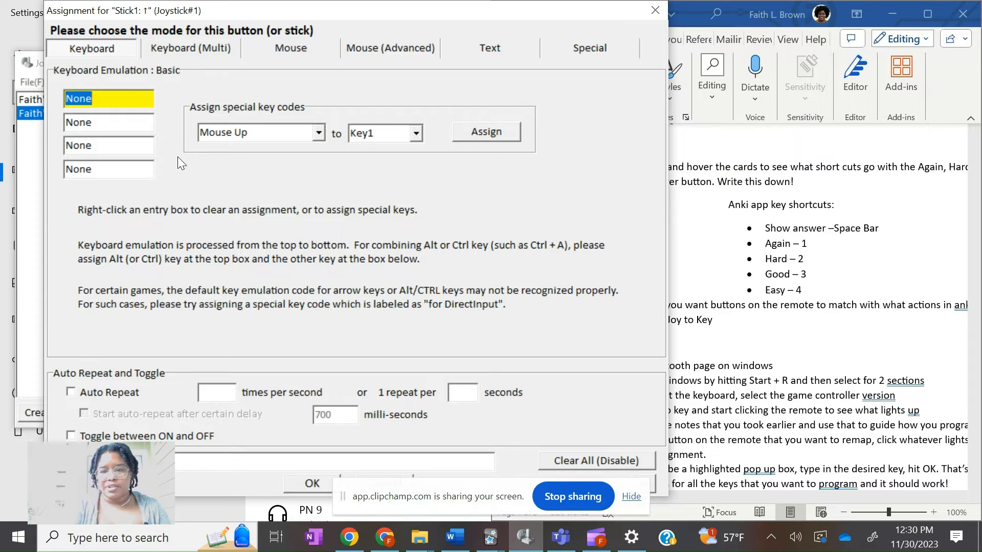
{"action": "type", "text": "1"}
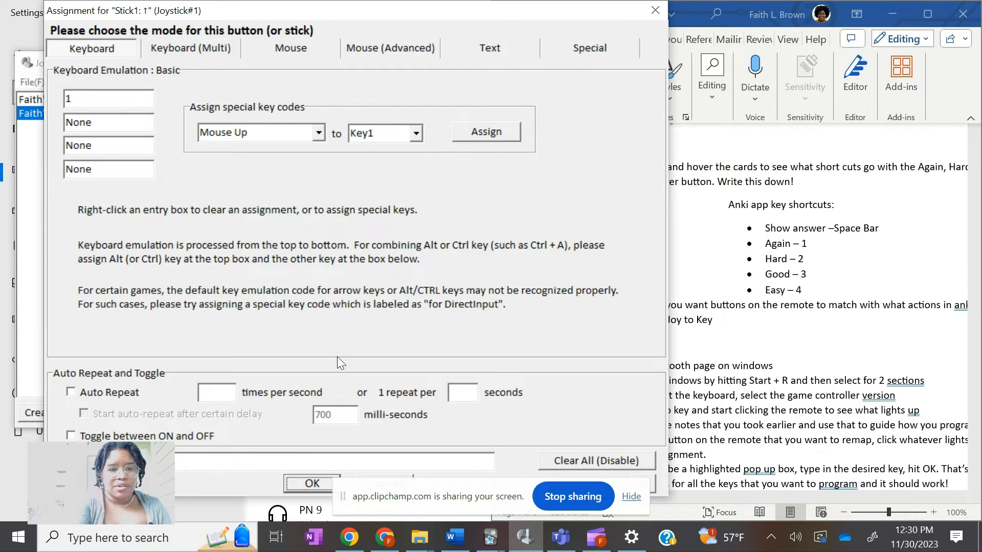
{"action": "left_click", "coordinate": [296, 482]}
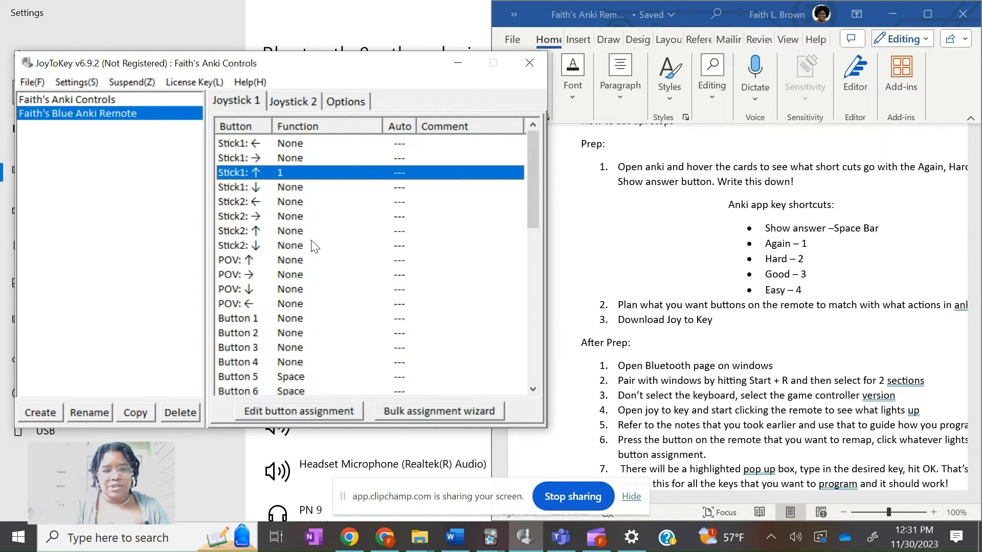
Assign the Down arrow key to Stick1 down on Joystick 1
{"action": "double_click", "coordinate": [284, 185]}
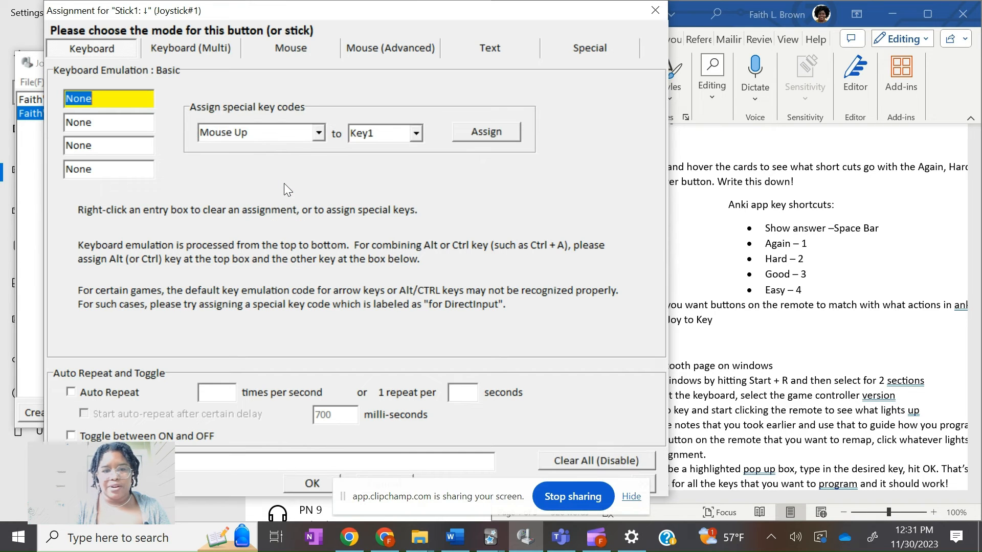
{"action": "key", "text": "Down"}
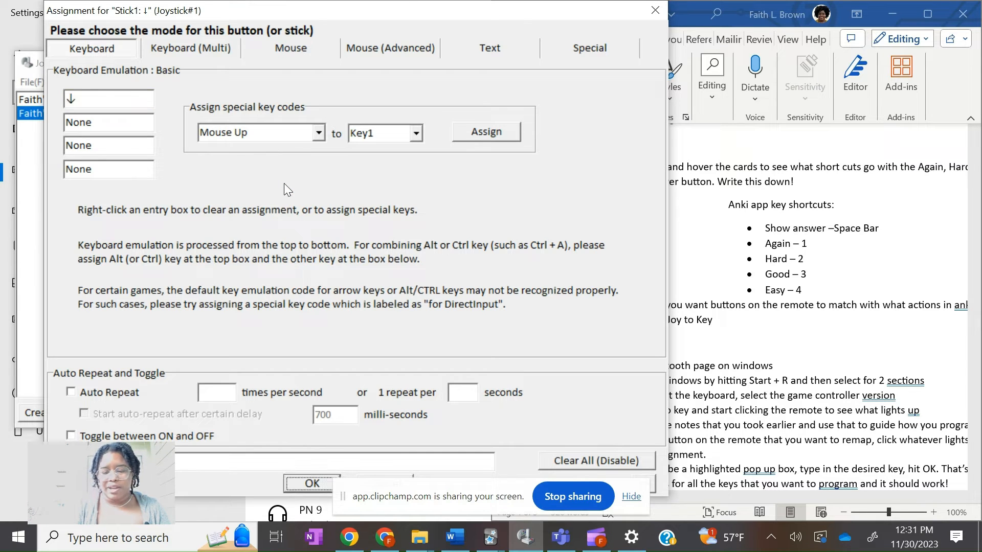
{"action": "left_click", "coordinate": [311, 484]}
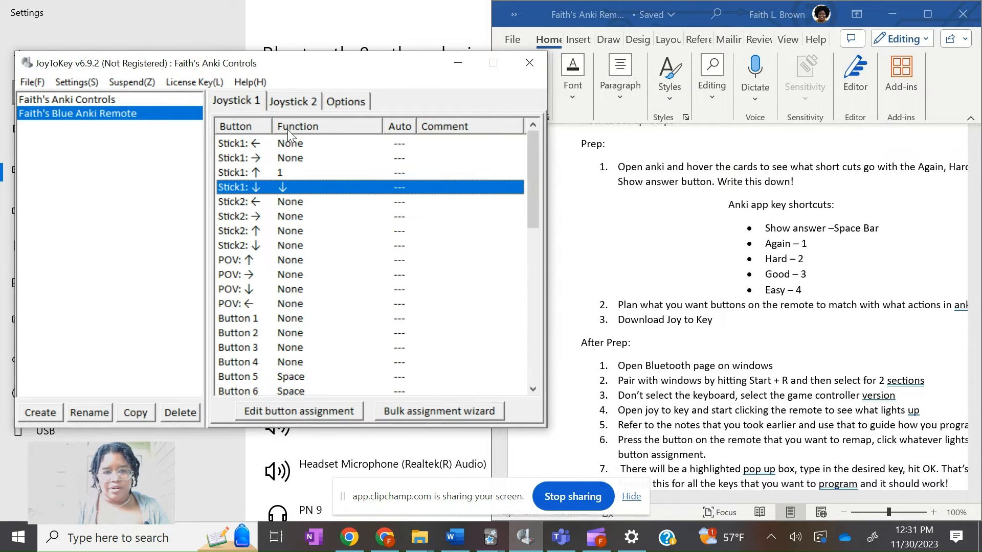
Assign the 3 key to Stick1 left on Joystick 1
{"action": "left_click", "coordinate": [292, 144]}
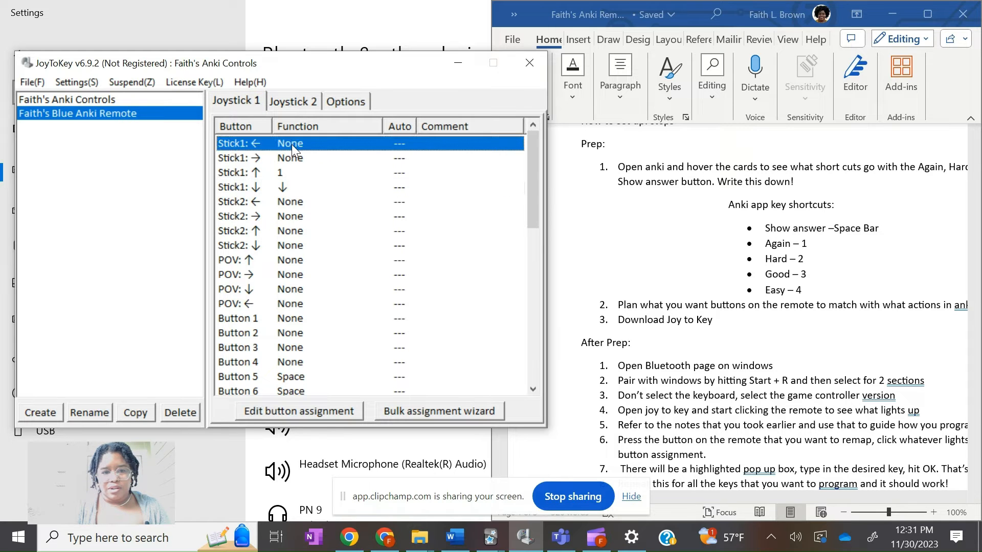
{"action": "double_click", "coordinate": [292, 144]}
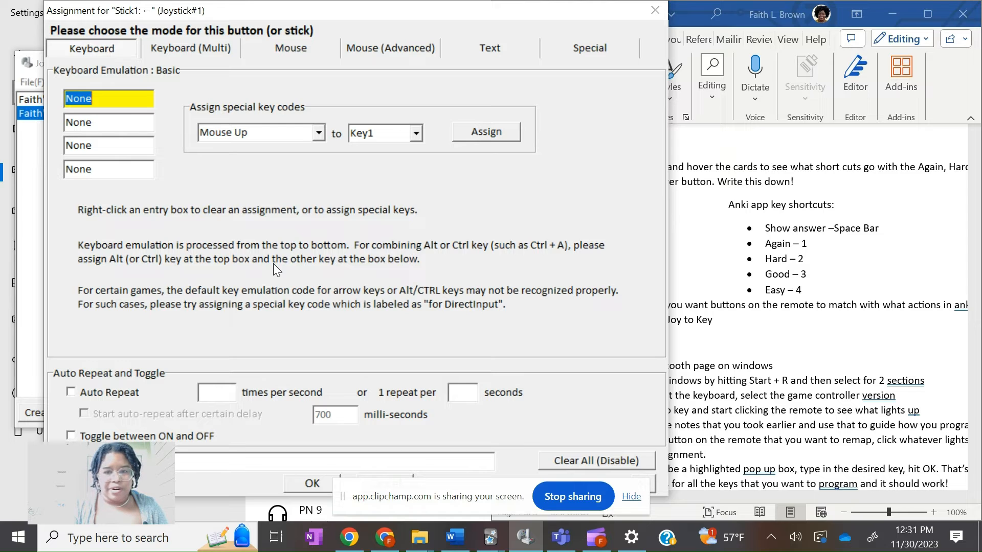
{"action": "key", "text": "3"}
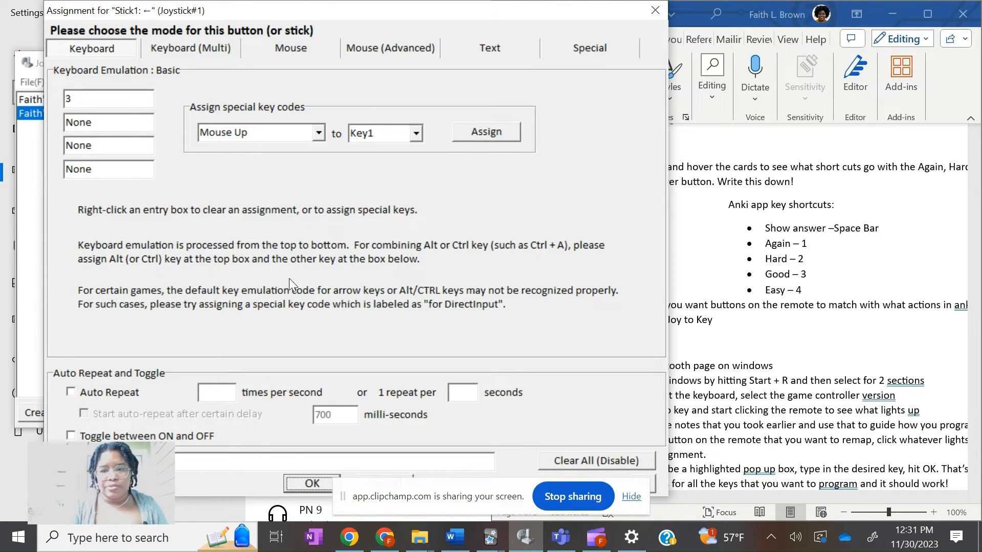
{"action": "left_click", "coordinate": [301, 482]}
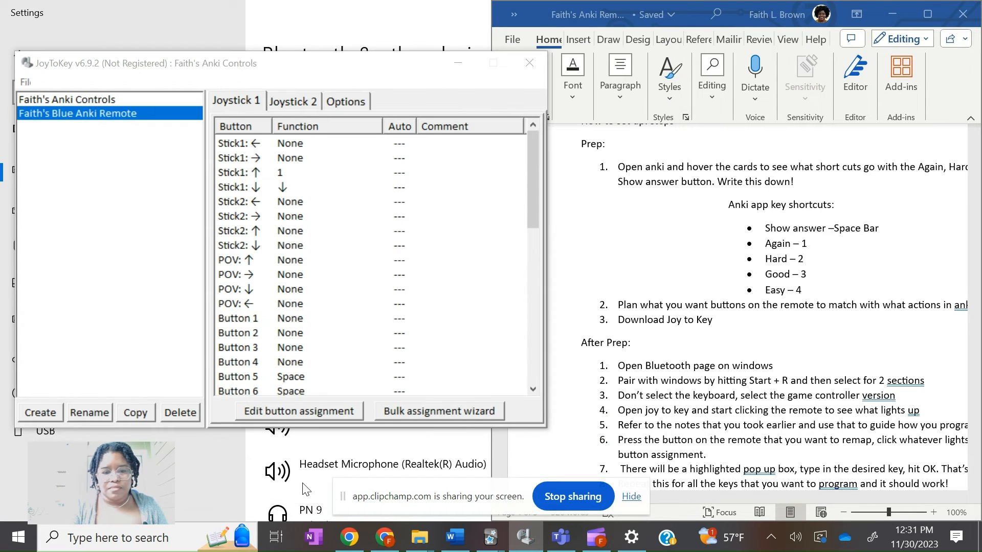
Assign the 4 key to Stick1 right on Joystick 1
{"action": "left_click", "coordinate": [258, 183]}
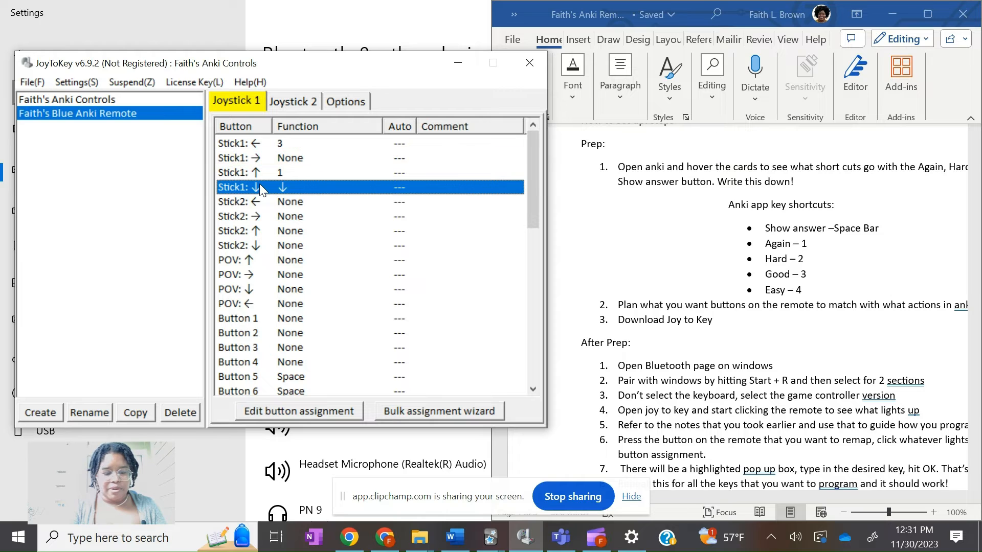
{"action": "double_click", "coordinate": [283, 158]}
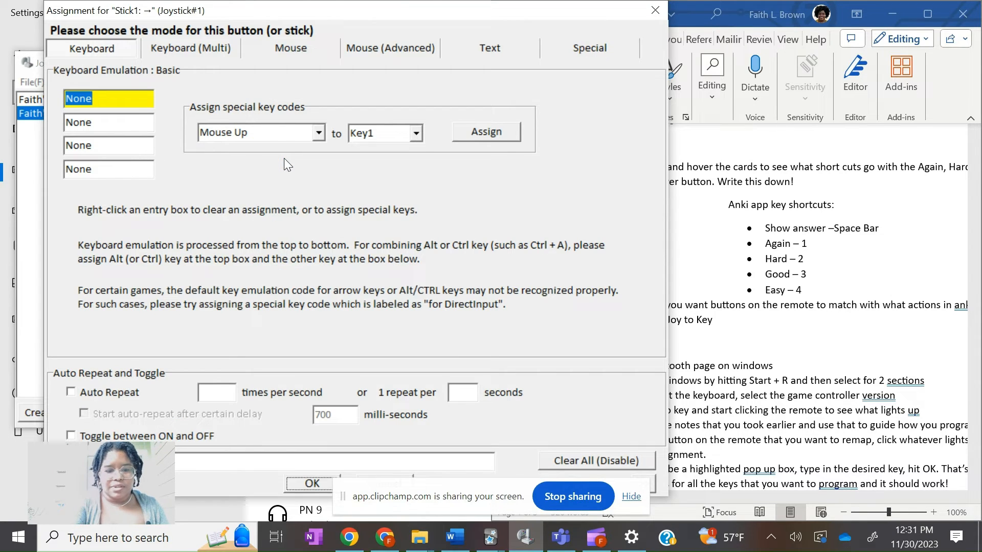
{"action": "type", "text": "4"}
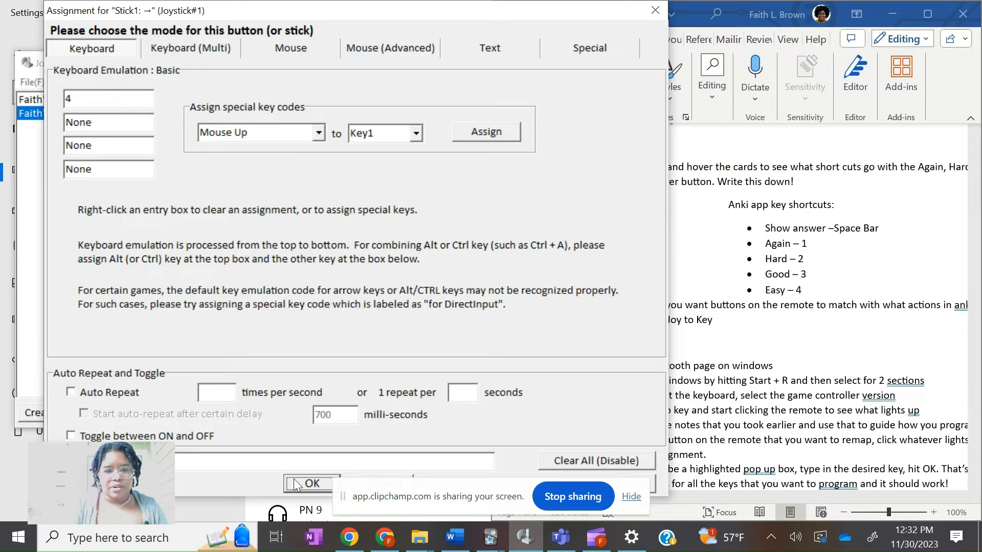
{"action": "left_click", "coordinate": [310, 484]}
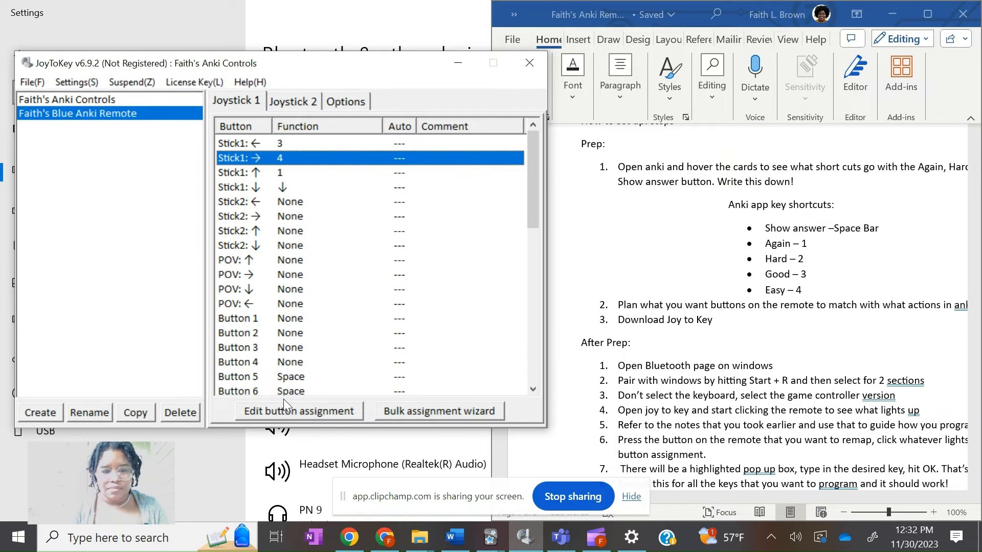
Assign the 1 key to Button 4 on Joystick 1
{"action": "double_click", "coordinate": [265, 362]}
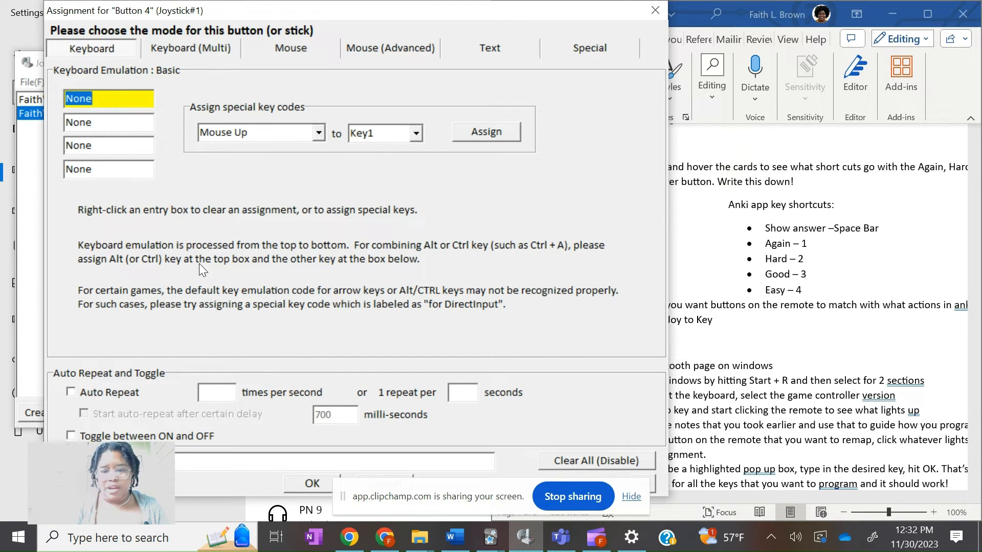
{"action": "key", "text": "1"}
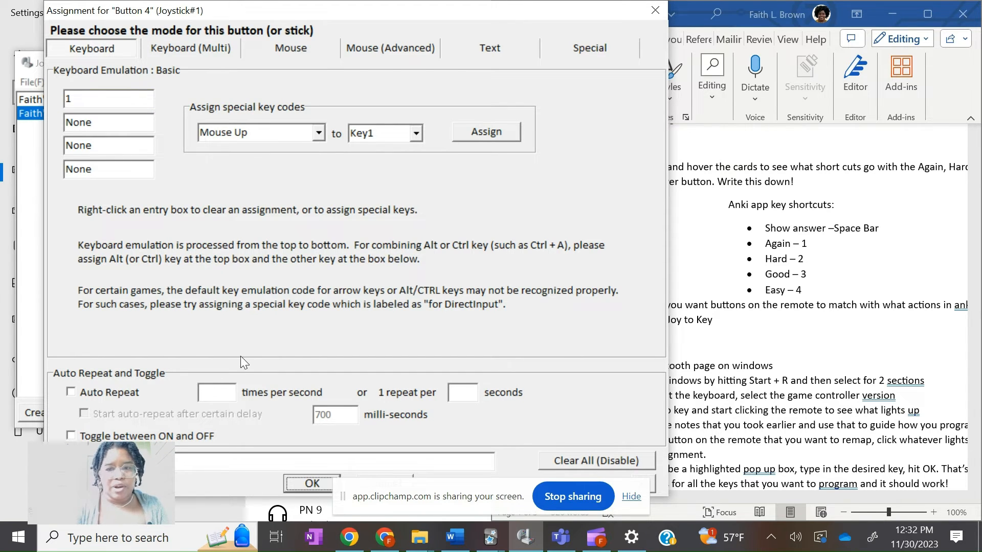
{"action": "left_click", "coordinate": [303, 481]}
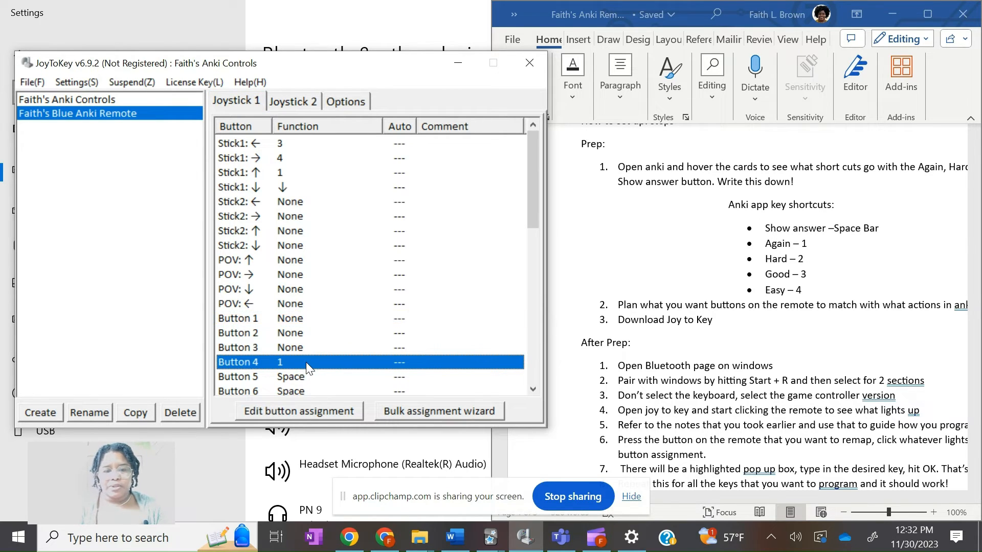
Assign the Up arrow key to Button 1 on Joystick 1
{"action": "double_click", "coordinate": [281, 317]}
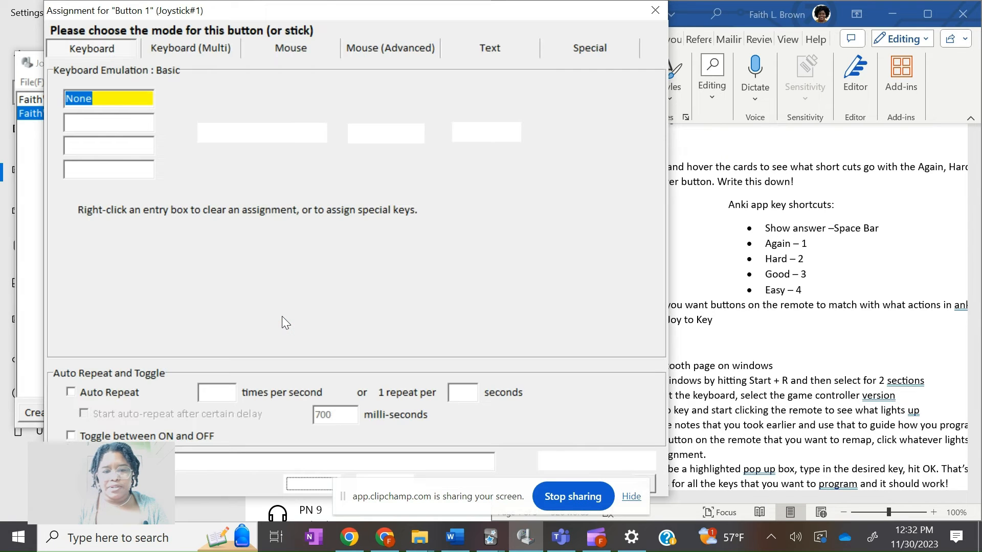
{"action": "key", "text": "Up"}
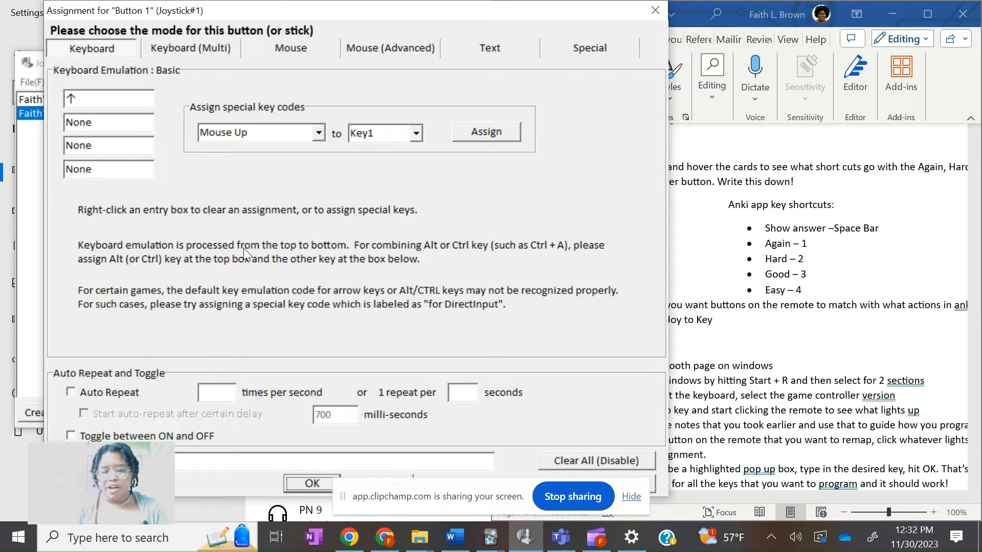
{"action": "left_click", "coordinate": [310, 484]}
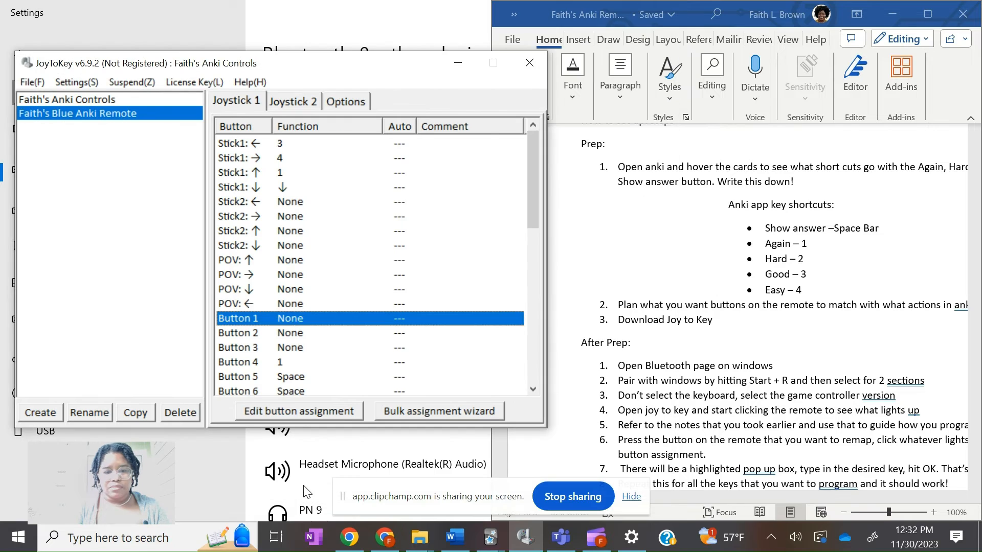
Assign the 4 key to Button 3 on Joystick 1
{"action": "left_click", "coordinate": [323, 351]}
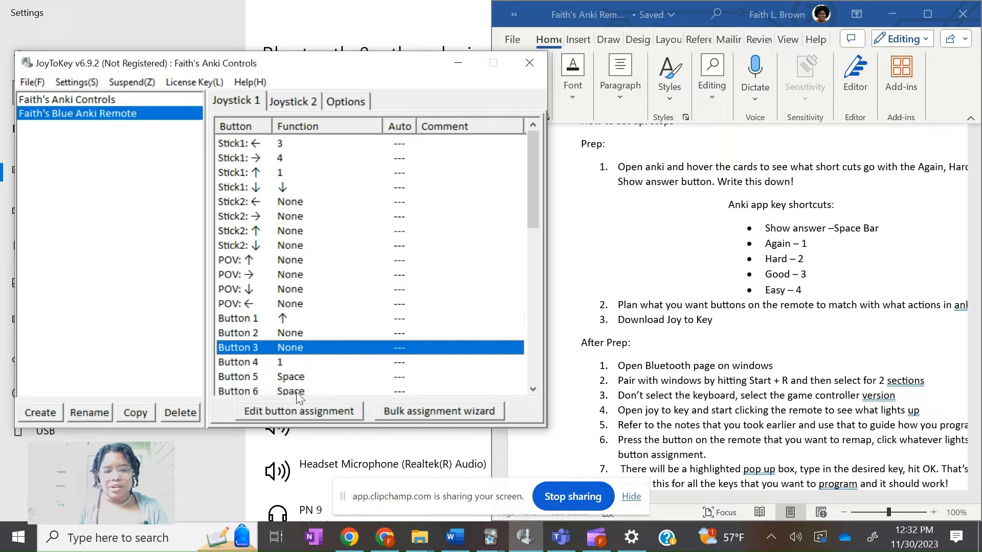
{"action": "left_click", "coordinate": [294, 409]}
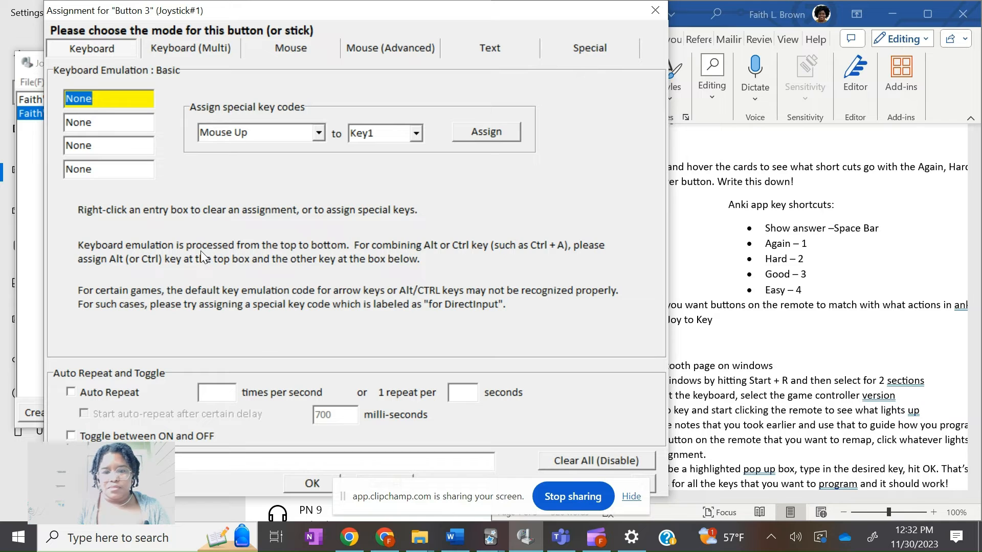
{"action": "type", "text": "4"}
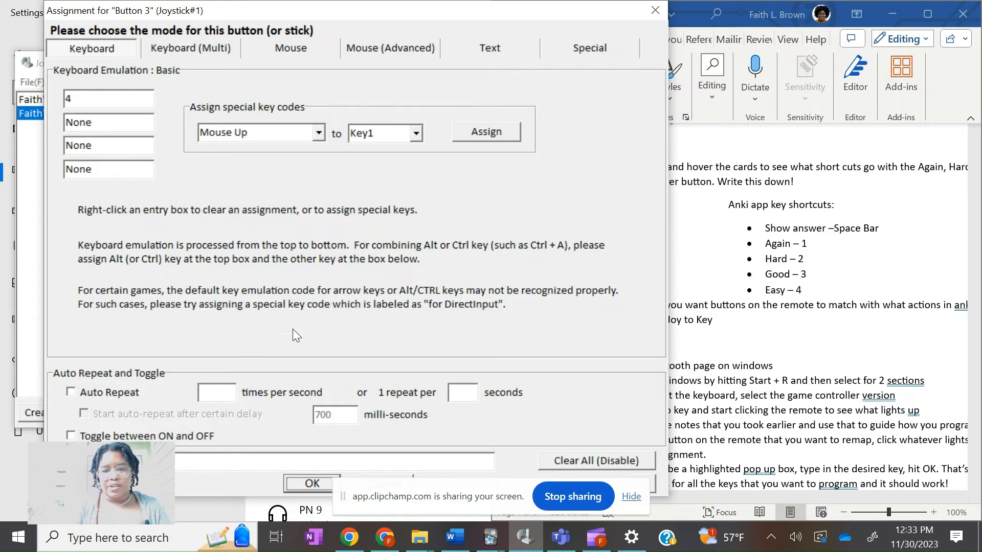
{"action": "left_click", "coordinate": [311, 484]}
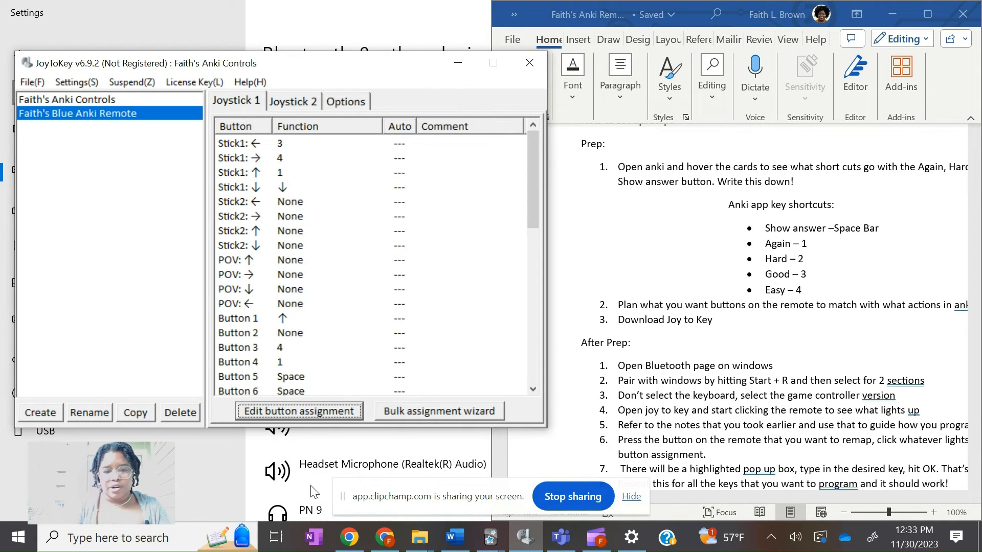
Assign the 3 key to Button 2 on Joystick 1
{"action": "double_click", "coordinate": [317, 336]}
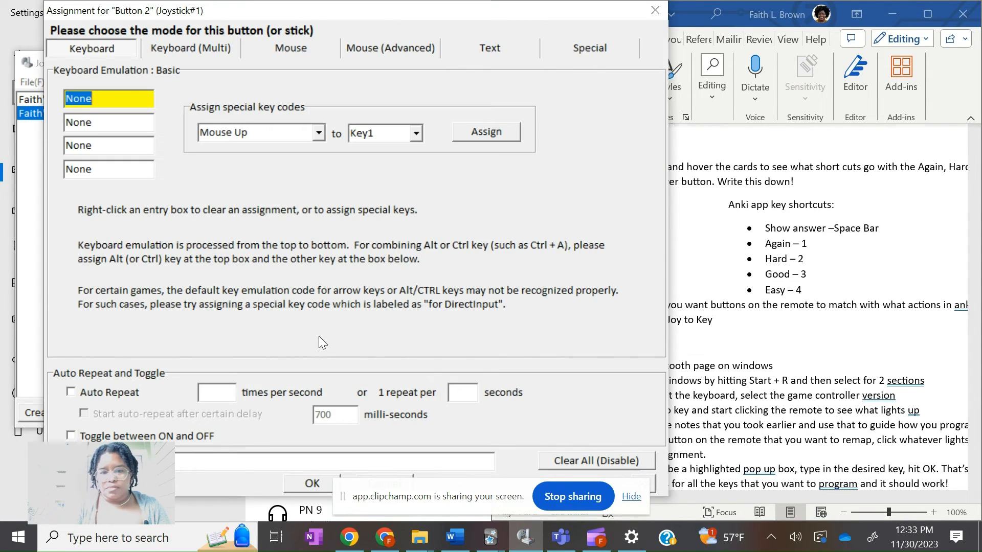
{"action": "type", "text": "3"}
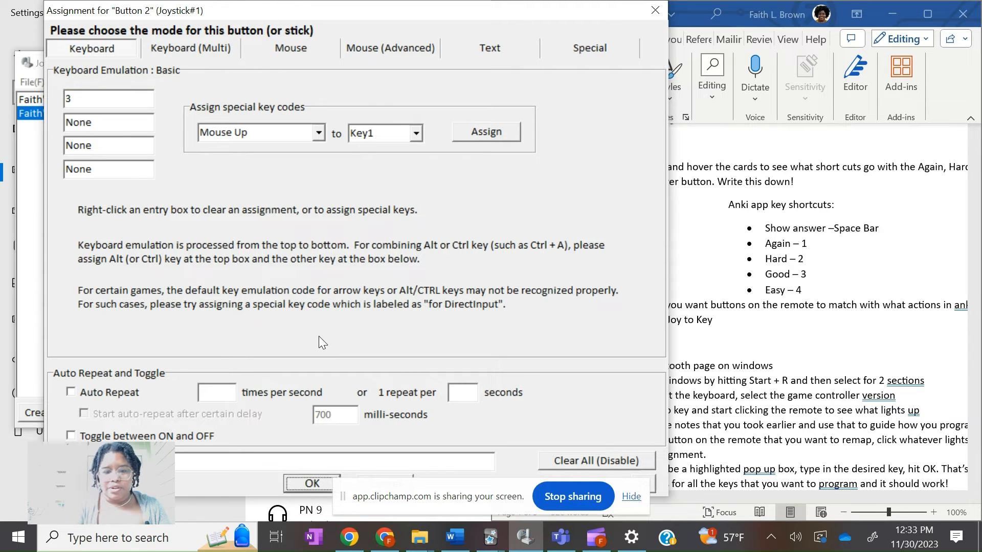
{"action": "left_click", "coordinate": [312, 484]}
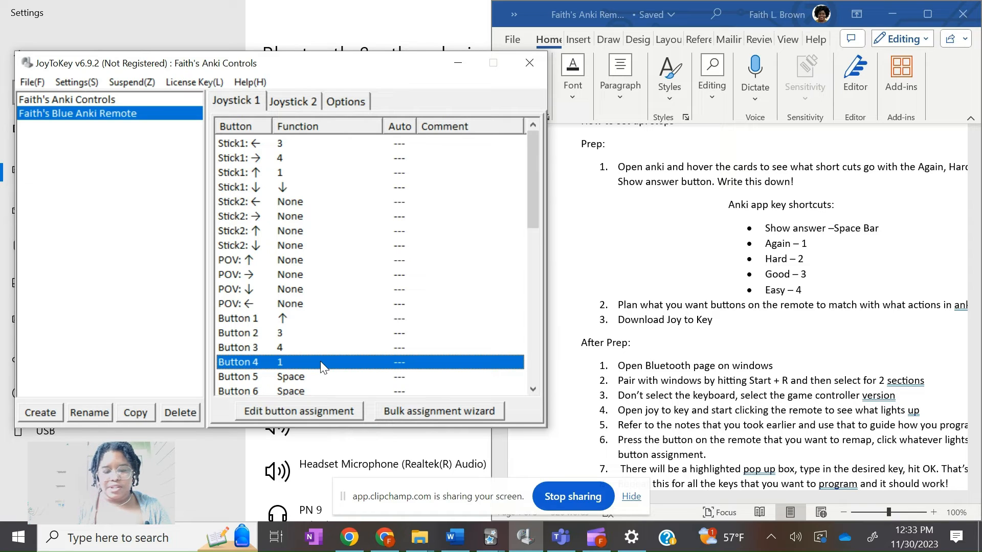
Assign the left Windows key (L-Win) to Button 8 on Joystick 1
{"action": "left_click", "coordinate": [338, 333]}
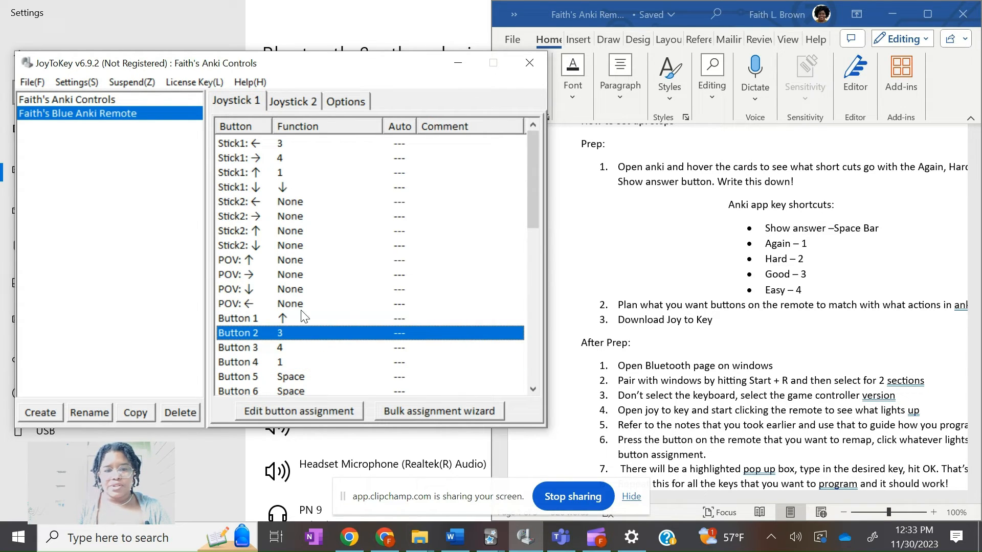
{"action": "scroll", "coordinate": [301, 316], "scroll_direction": "down", "scroll_amount": 4}
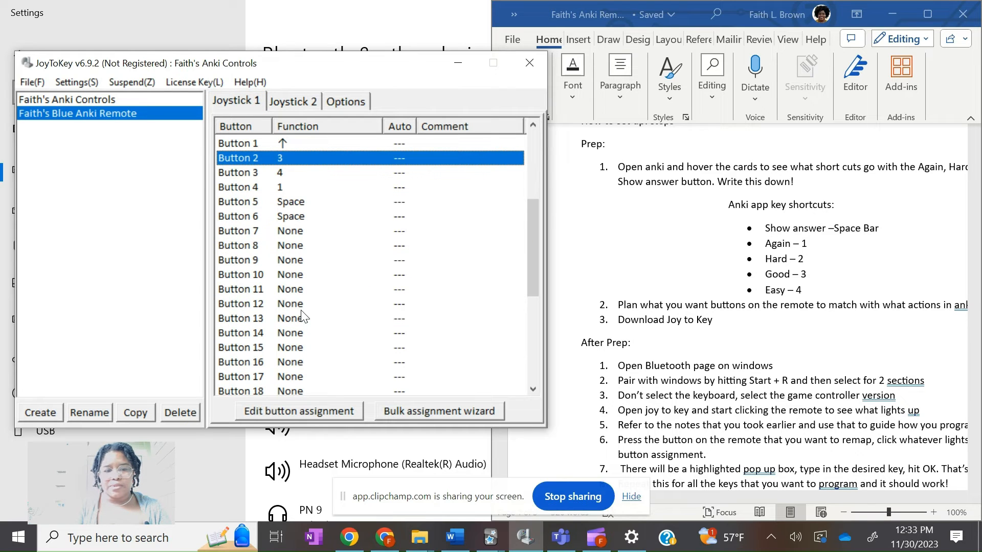
{"action": "double_click", "coordinate": [290, 246]}
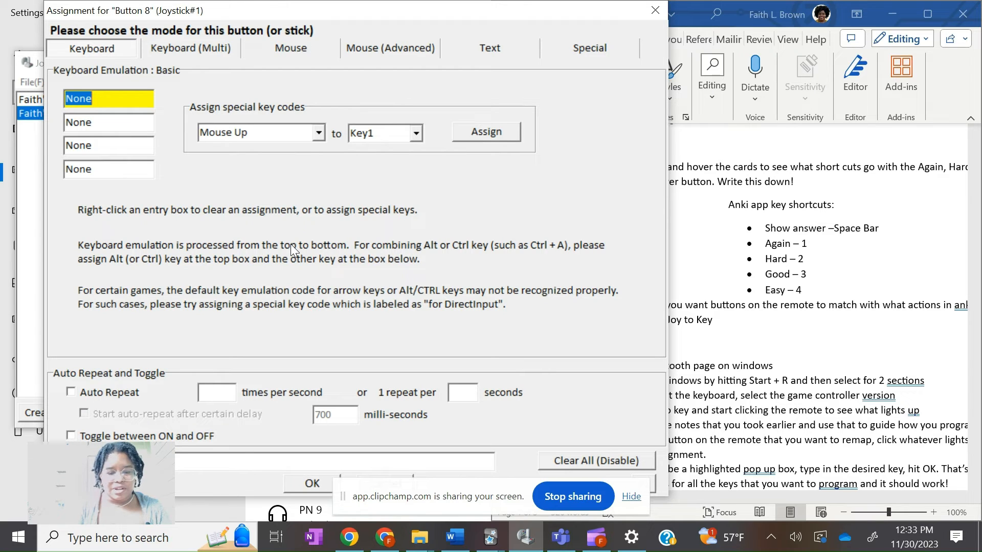
{"action": "key", "text": "super"}
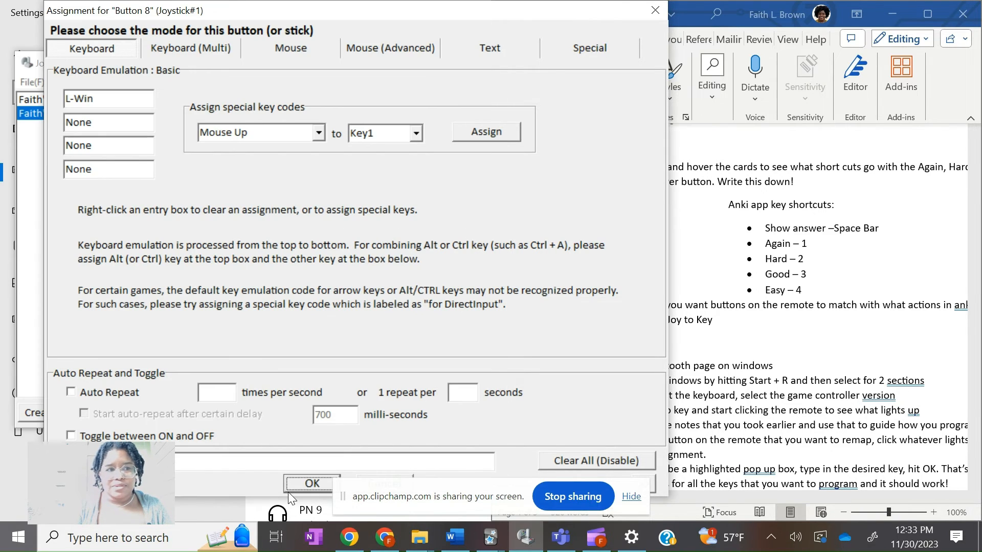
{"action": "left_click", "coordinate": [302, 485]}
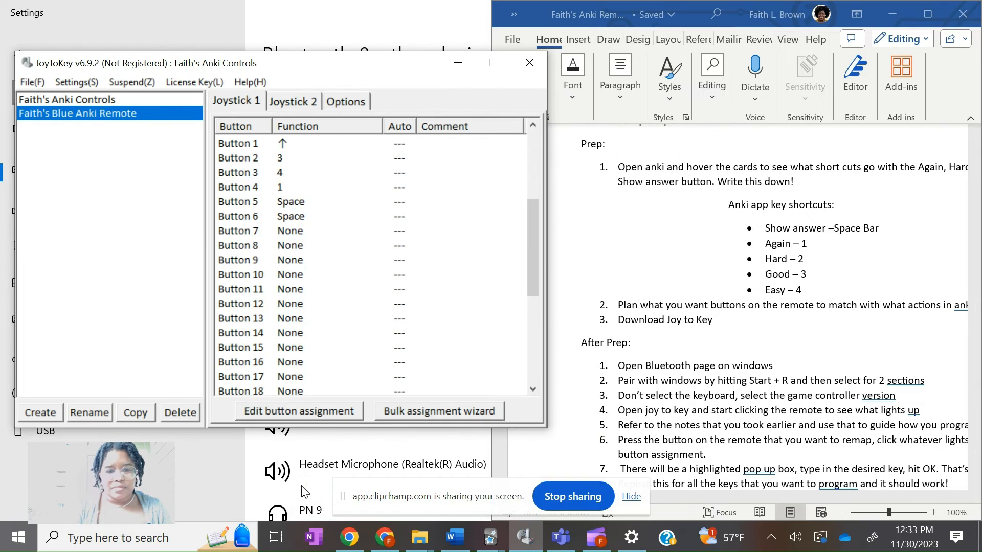
Assign the Enter key to Button 7 on Joystick 1
{"action": "left_click", "coordinate": [331, 353]}
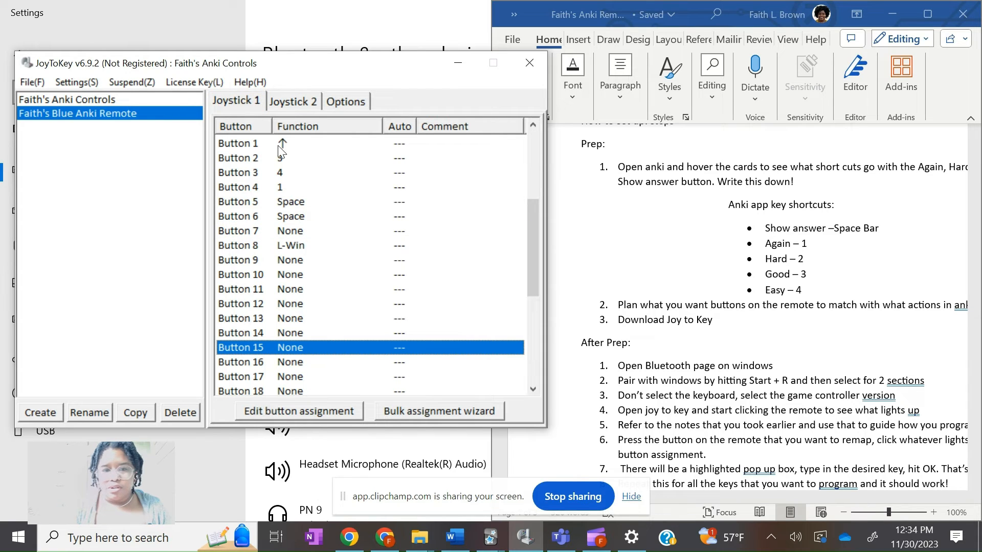
{"action": "left_click", "coordinate": [284, 233]}
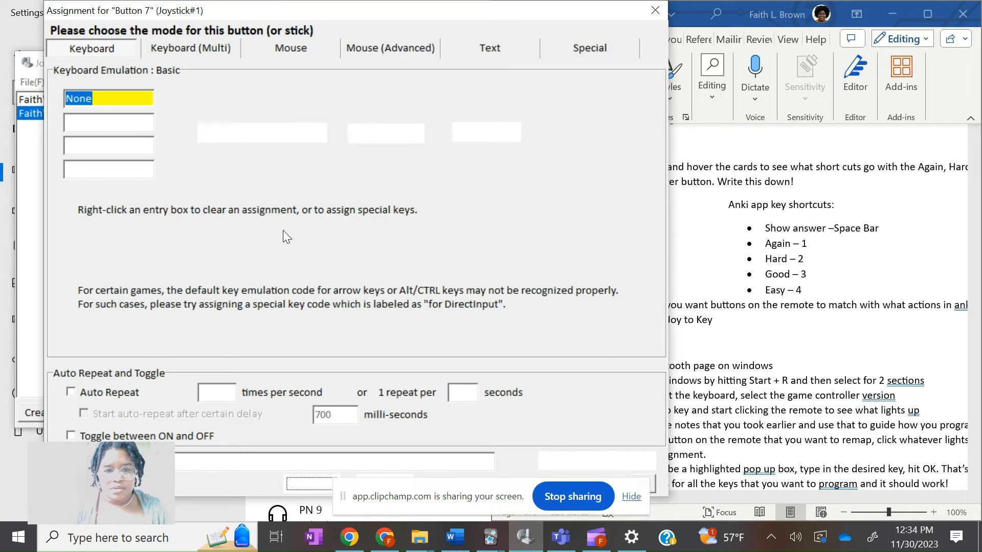
{"action": "key", "text": "Return"}
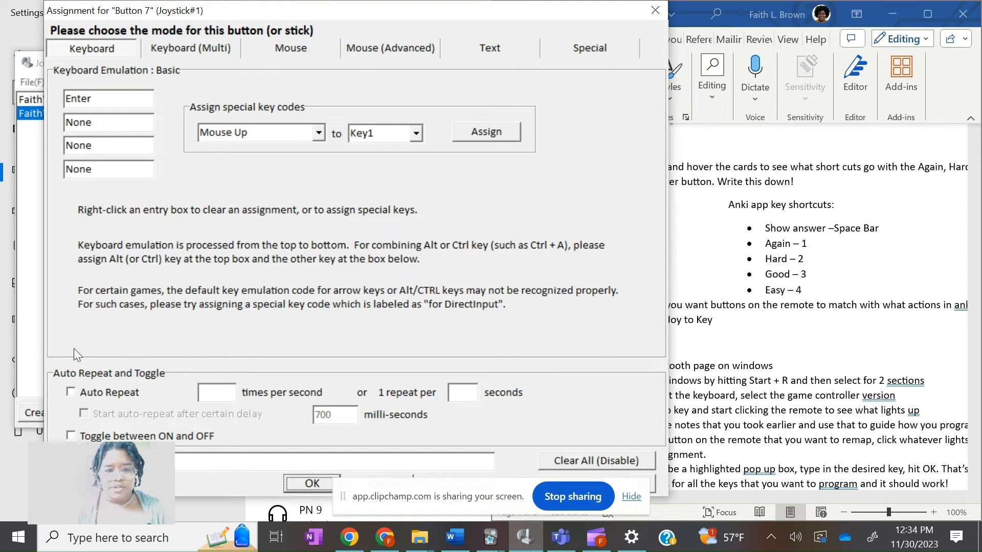
{"action": "left_click", "coordinate": [296, 487]}
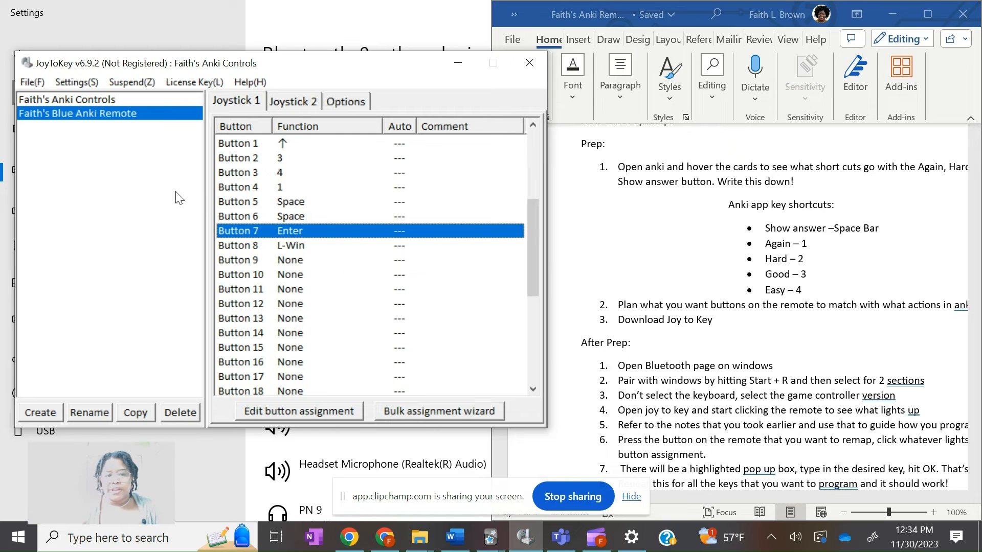
{"action": "left_click", "coordinate": [32, 85]}
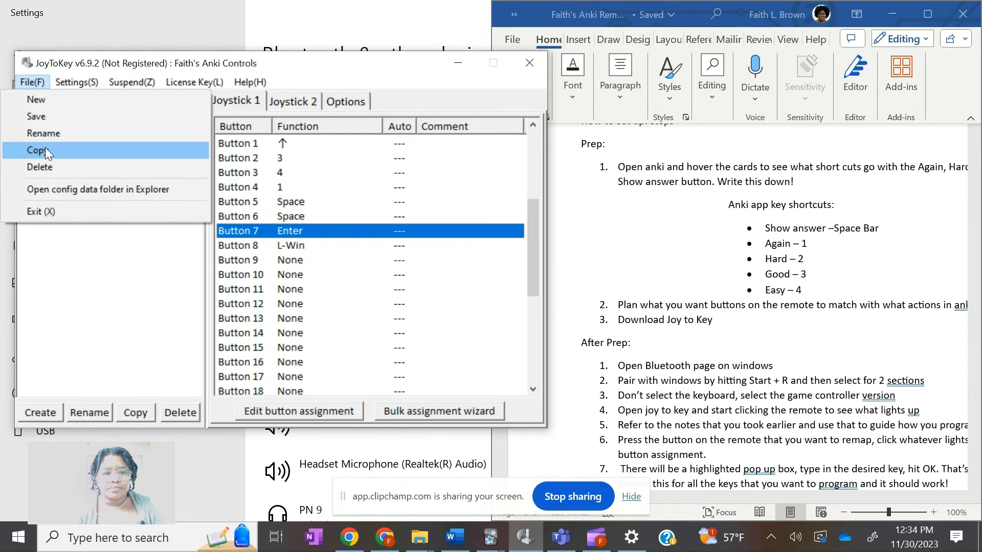
{"action": "left_click", "coordinate": [83, 290]}
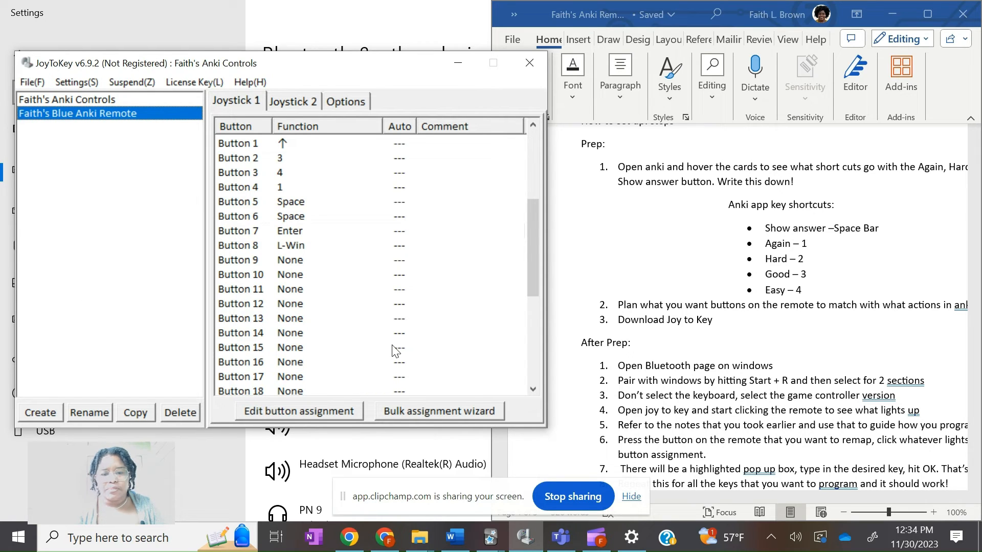
Switch to Anki and start studying the AnKing Overhaul for Step 1 & 2 deck
{"action": "left_click", "coordinate": [489, 537]}
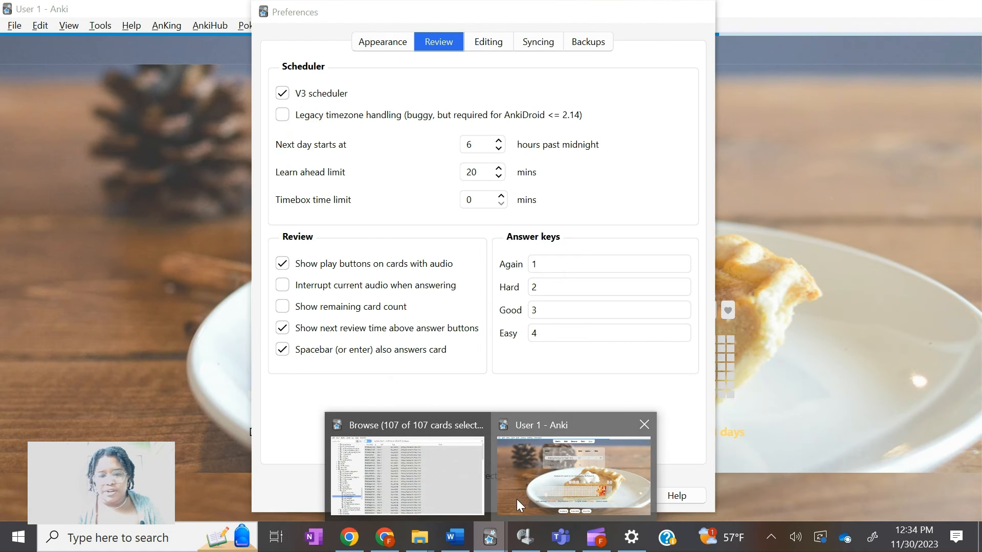
{"action": "left_click", "coordinate": [516, 499]}
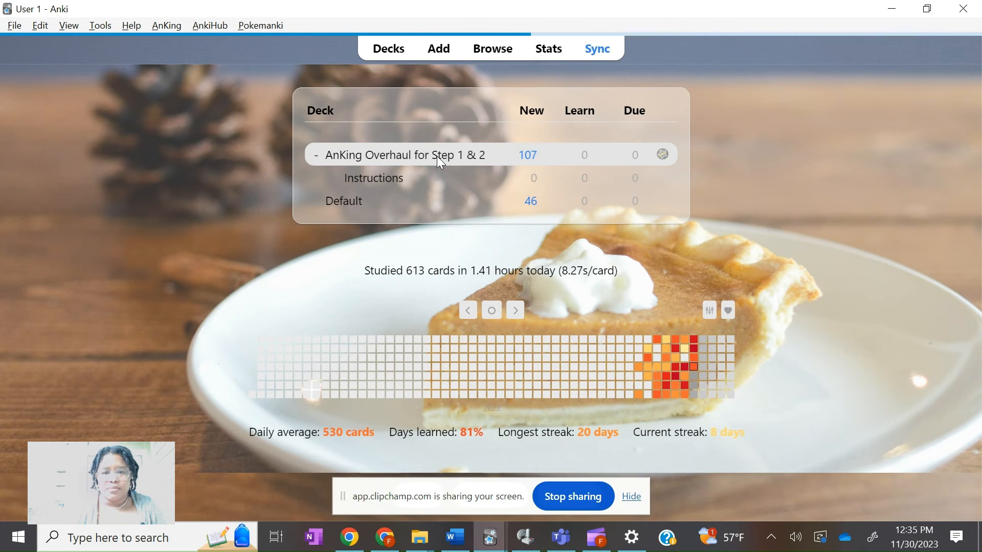
{"action": "left_click", "coordinate": [455, 155]}
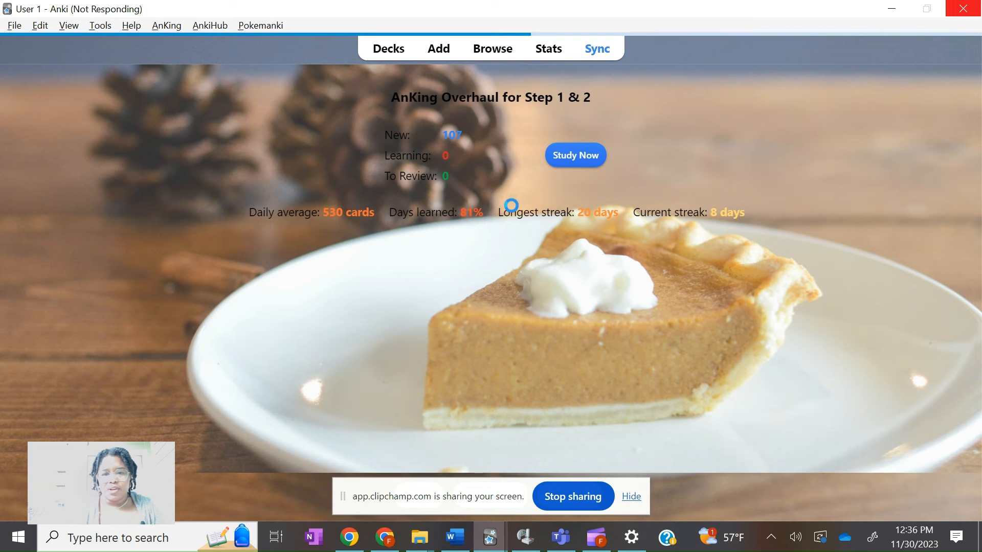
{"action": "left_click", "coordinate": [566, 158]}
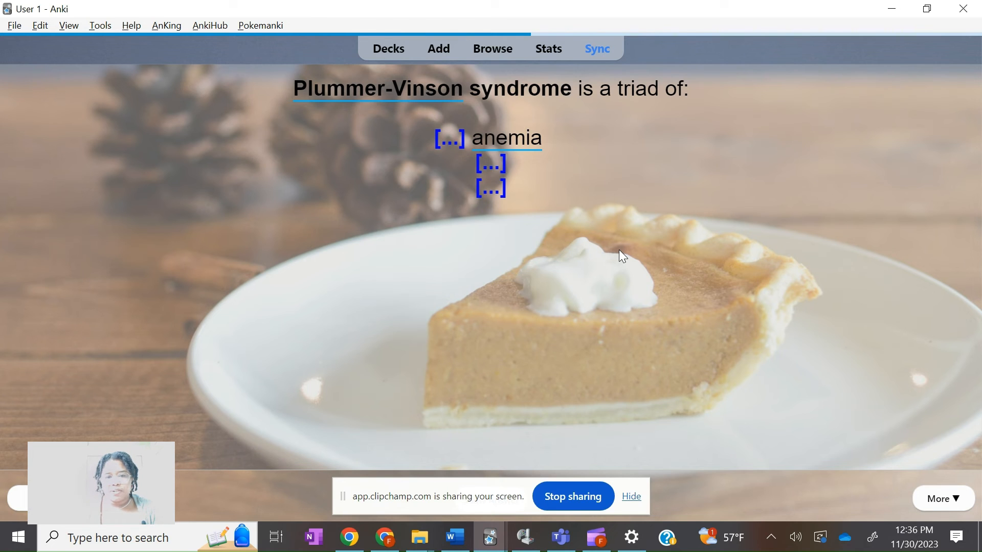
Review the cards with the Space shortcut to test the remote mapping
{"action": "key", "text": "space"}
{"action": "key", "text": "space"}
{"action": "key", "text": "space"}
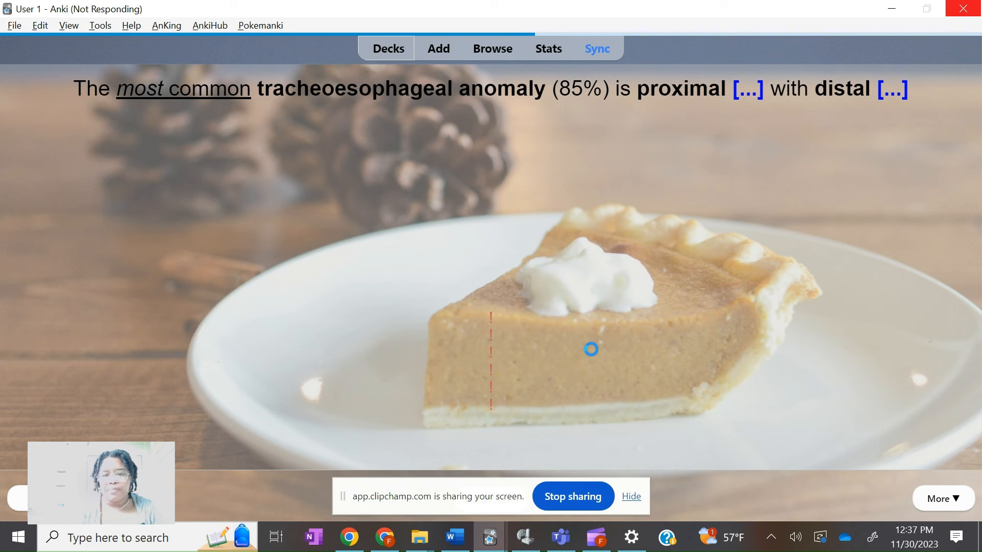
{"action": "left_click", "coordinate": [561, 496]}
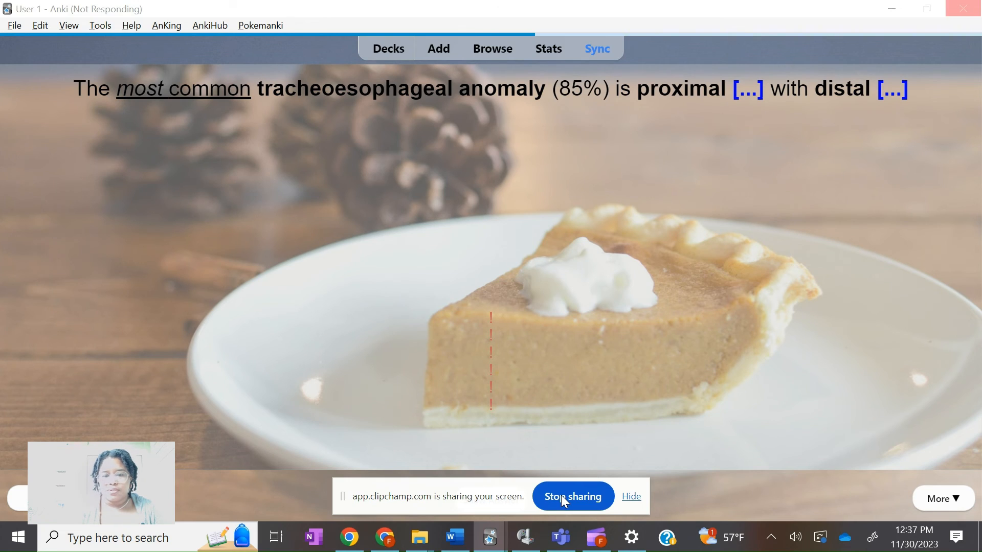